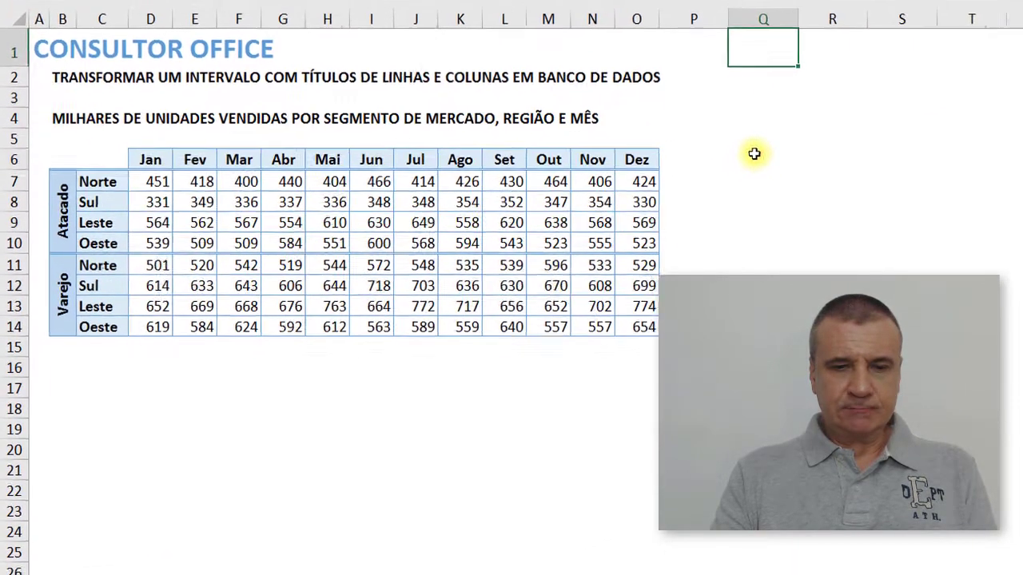
Enter the headers Mês, Região, Segmento and Unidades across cells Q6:T6
left_click(510, 231)
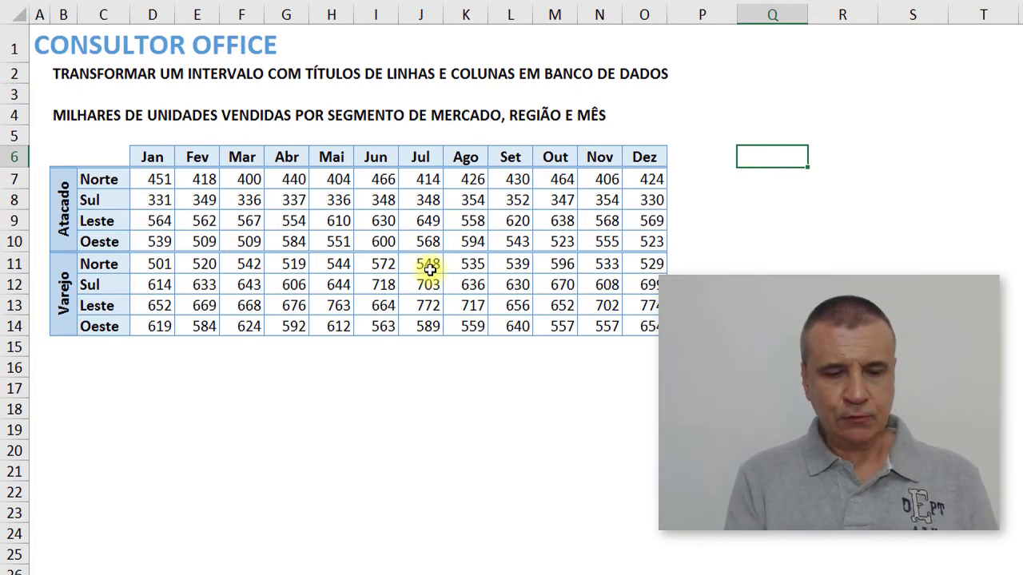
type("M")
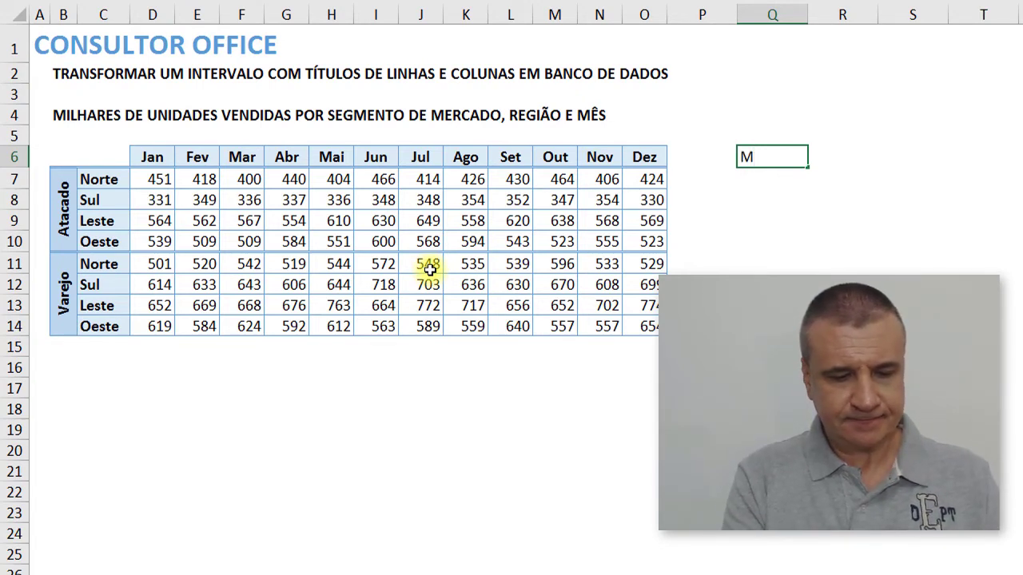
type("ês")
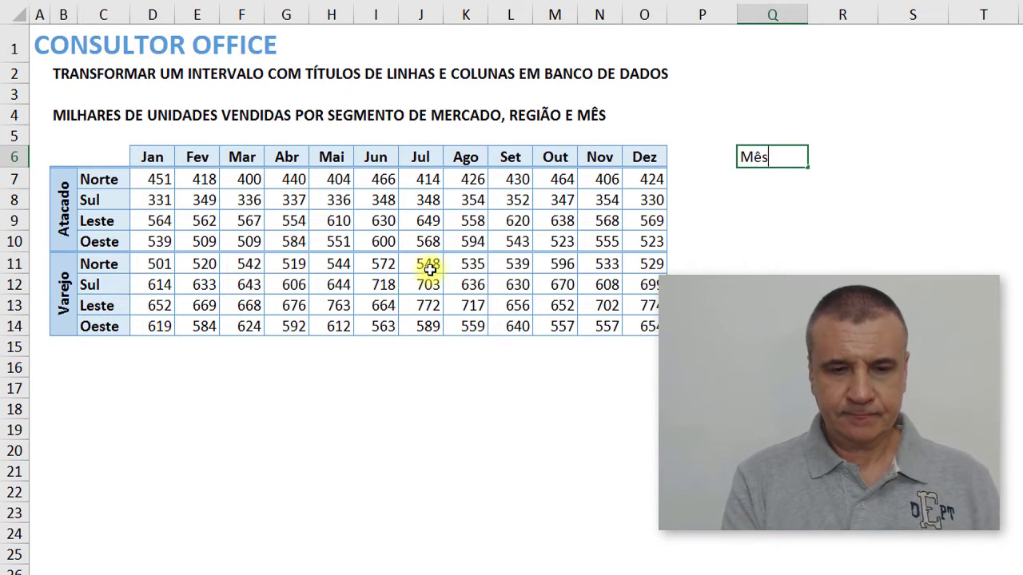
key("Tab")
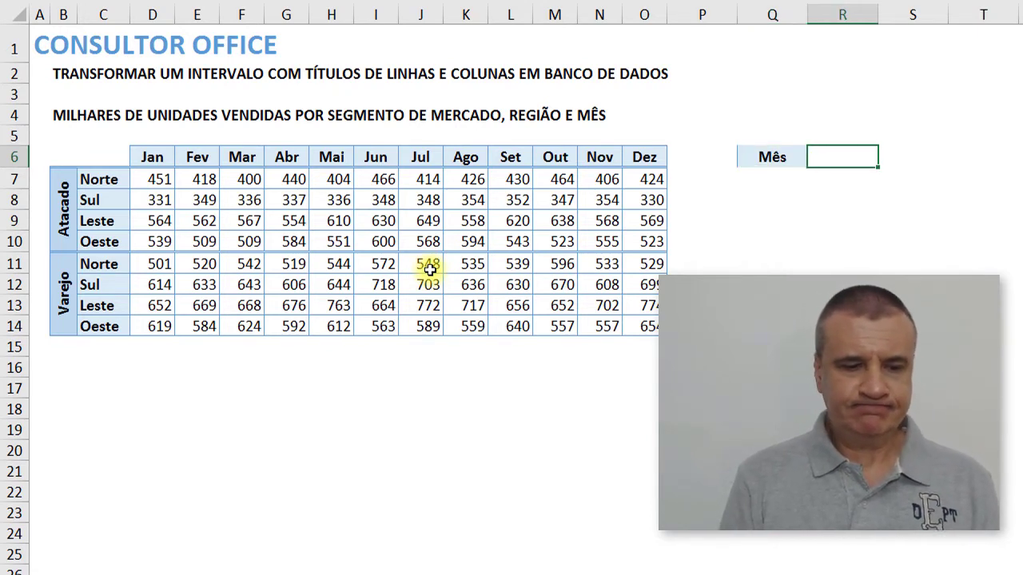
type("Reg")
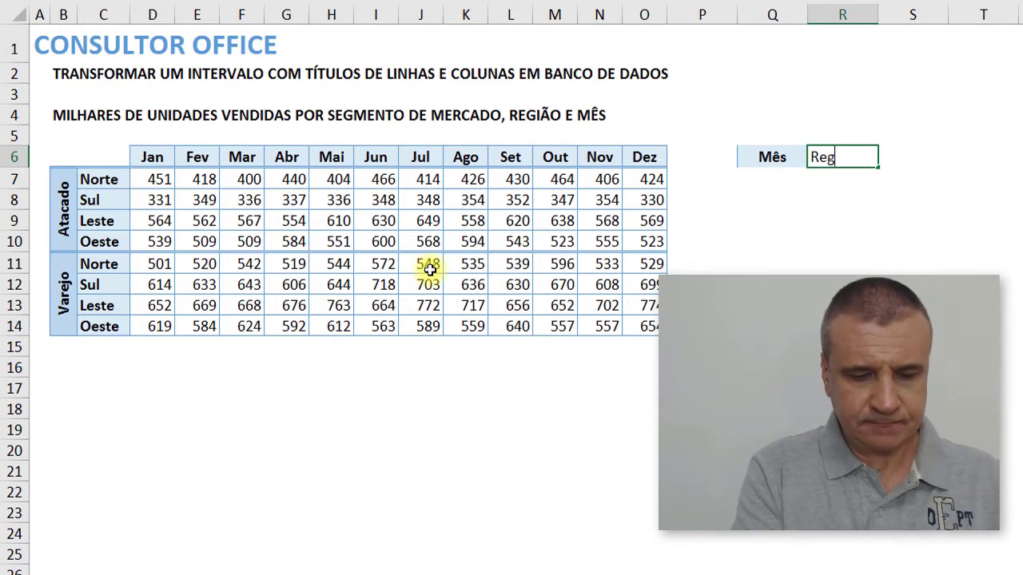
type("ião")
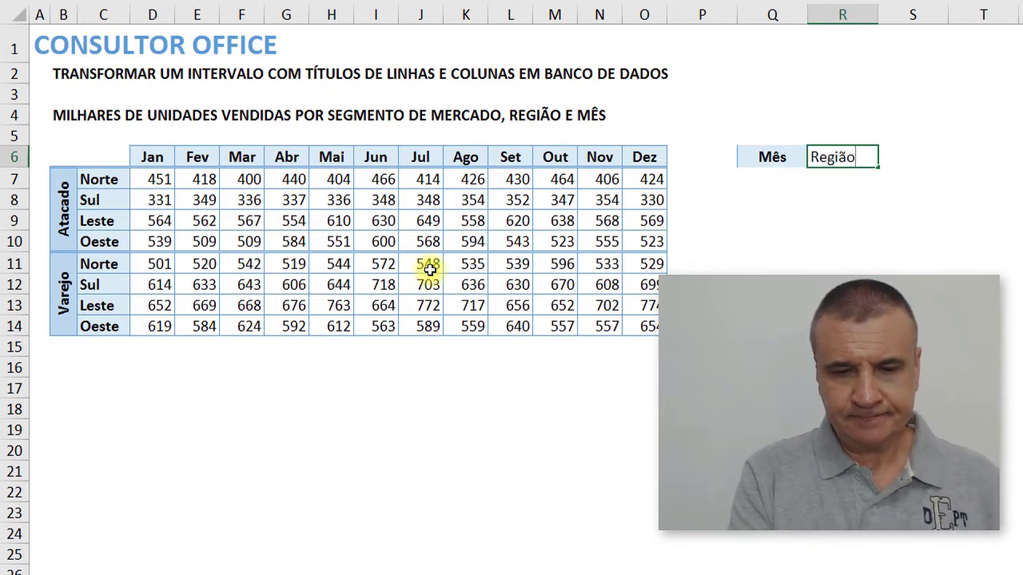
key("Return")
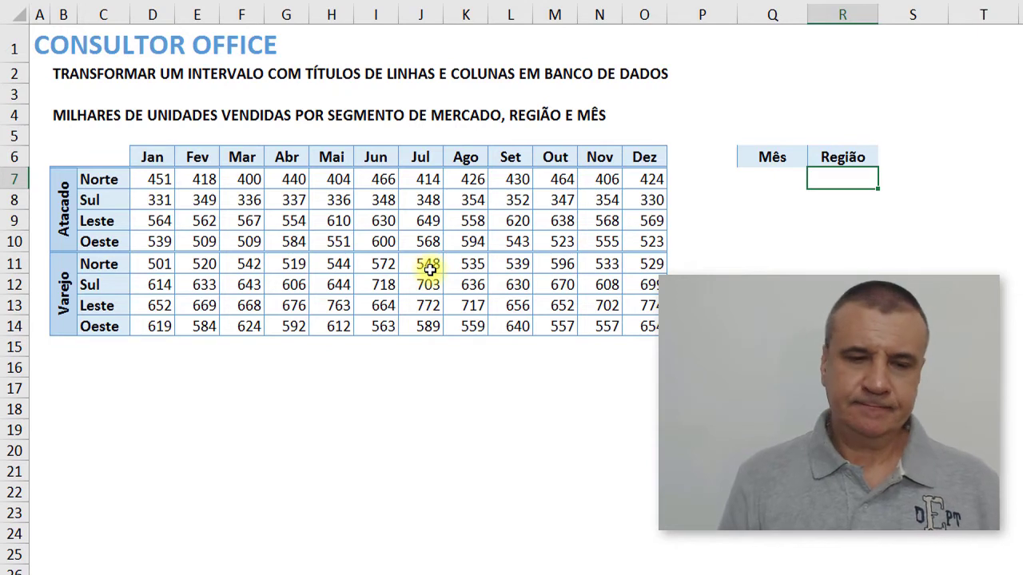
key("Up")
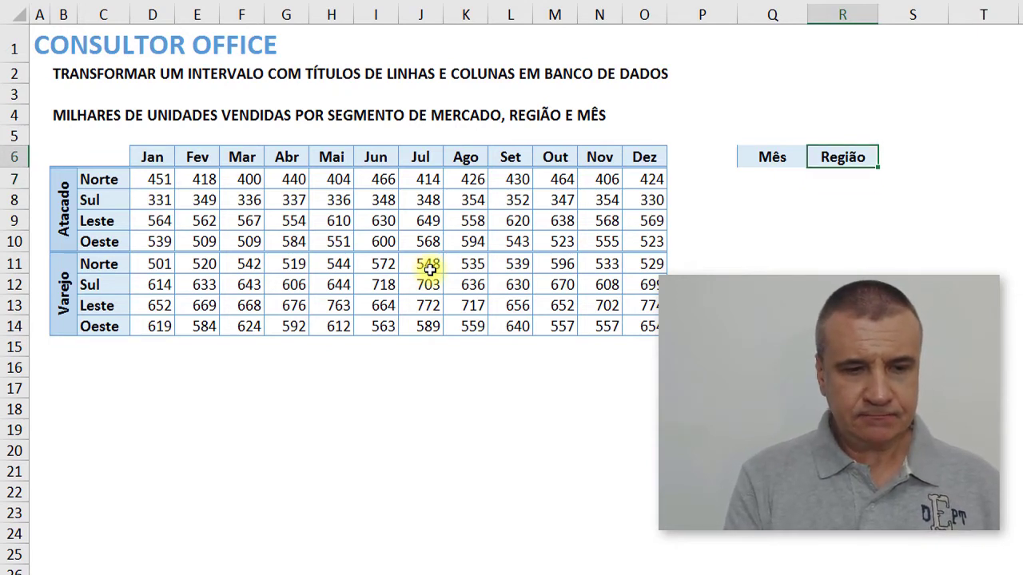
key("Right")
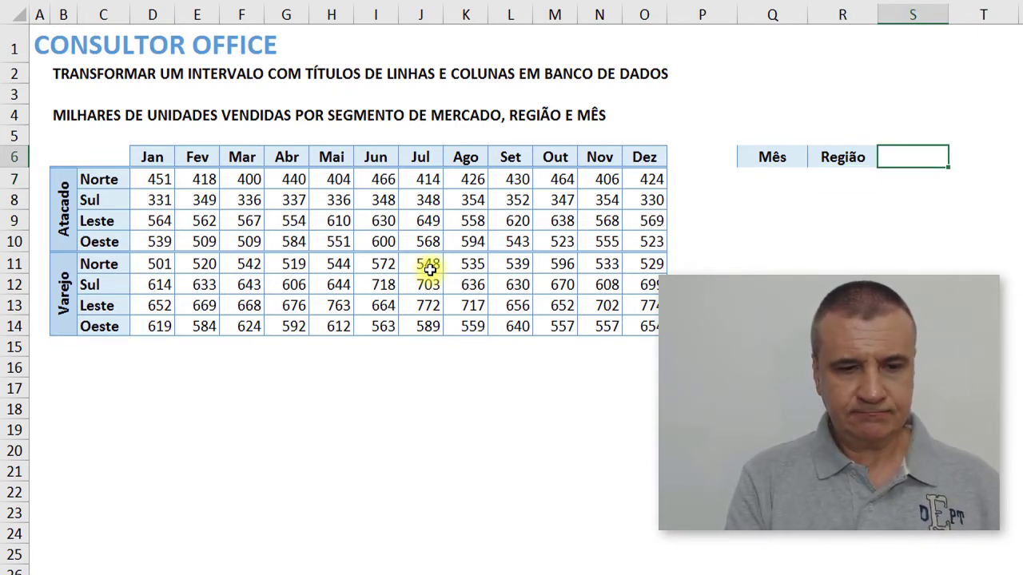
type("M")
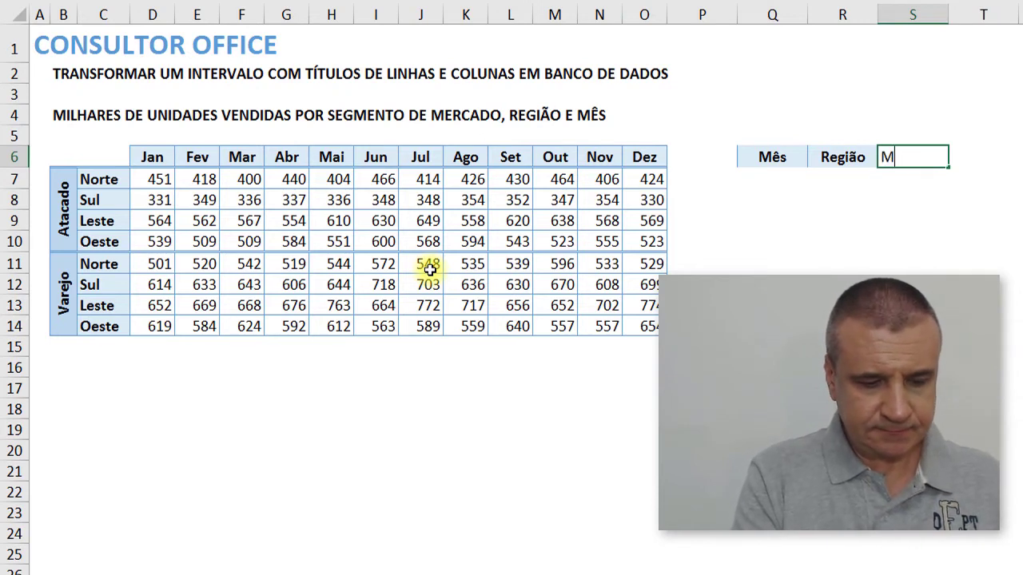
type("Segmen")
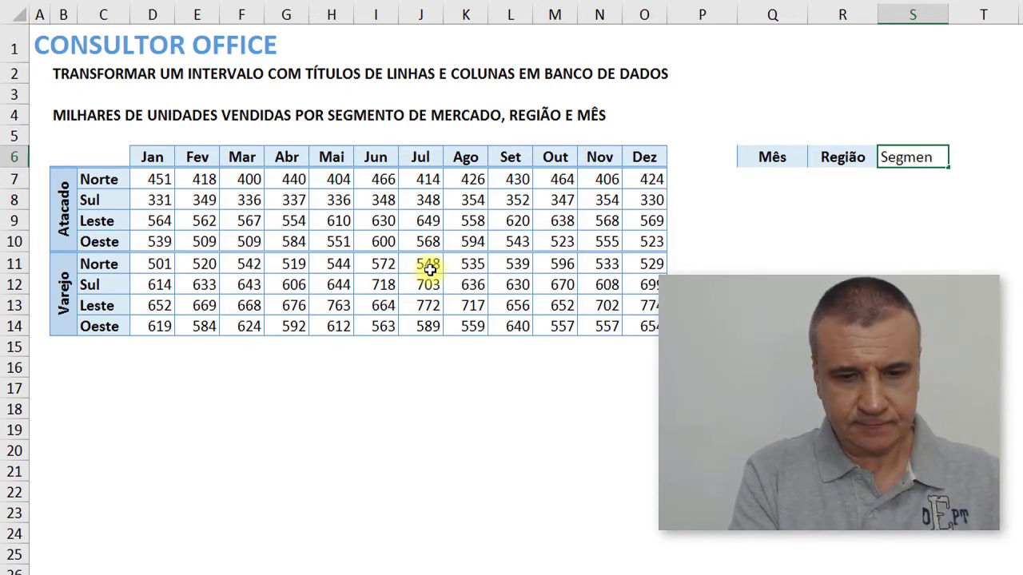
type("to")
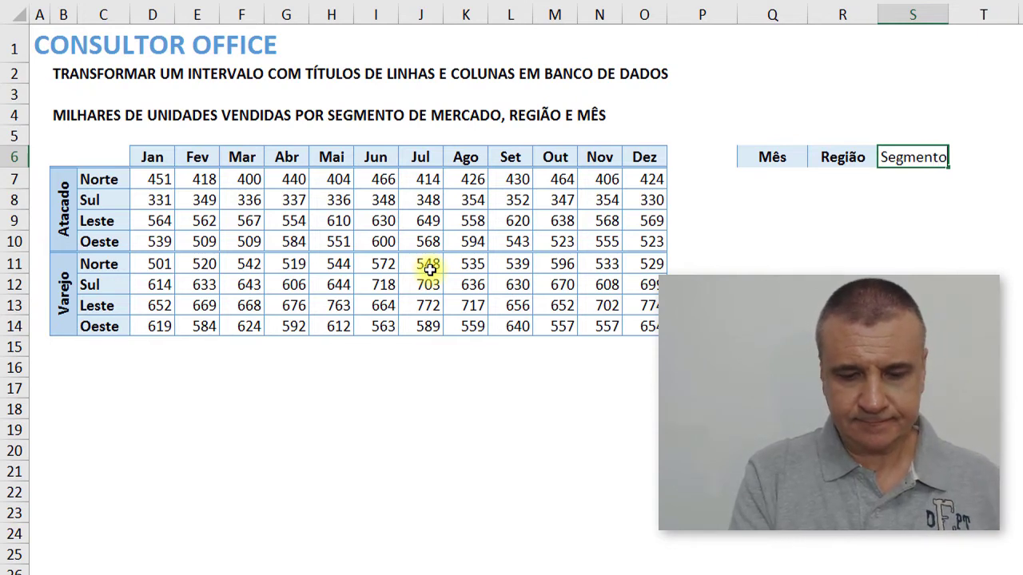
key("Return")
key("Up")
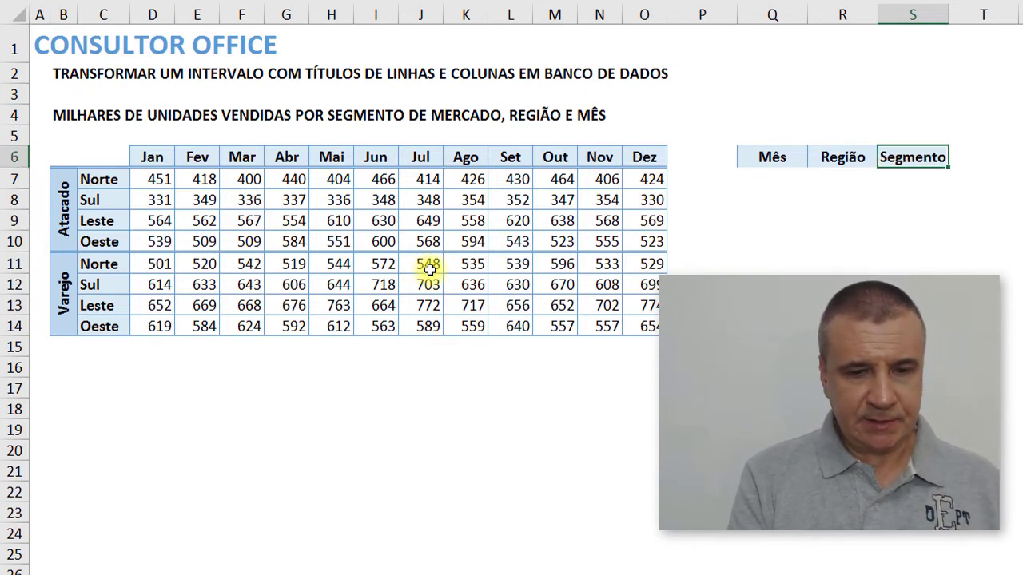
key("Right")
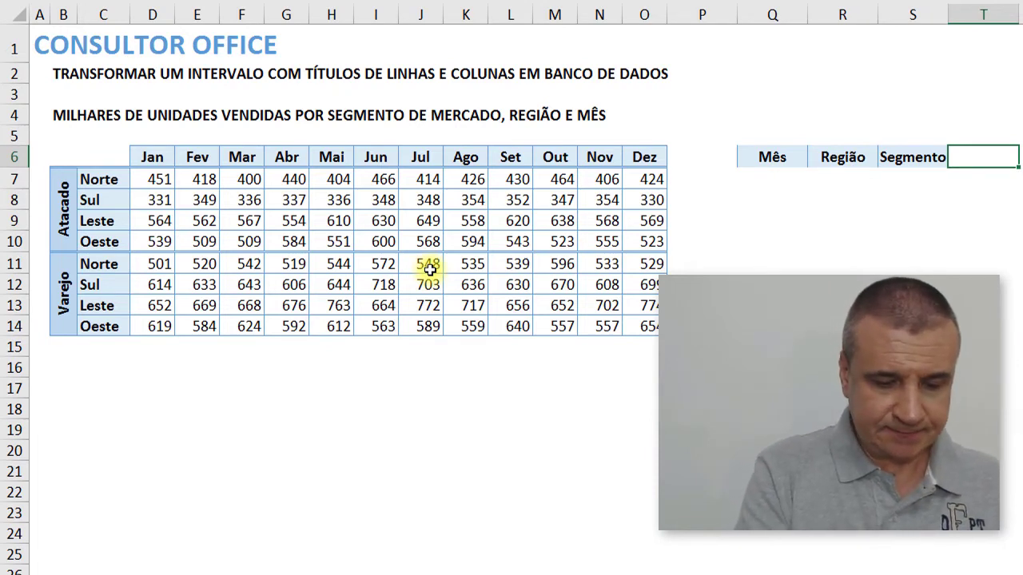
type("Unidades")
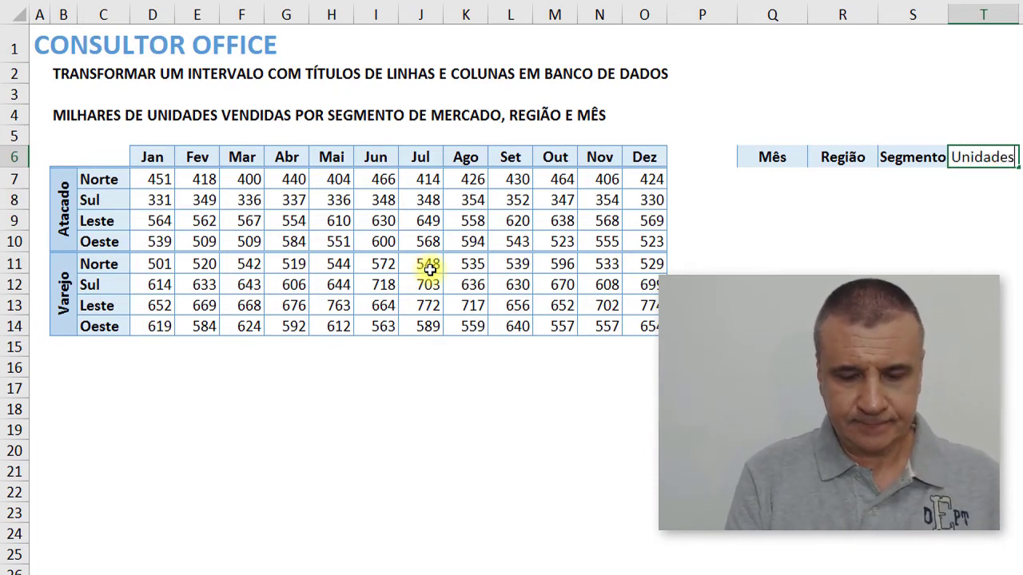
key("Return")
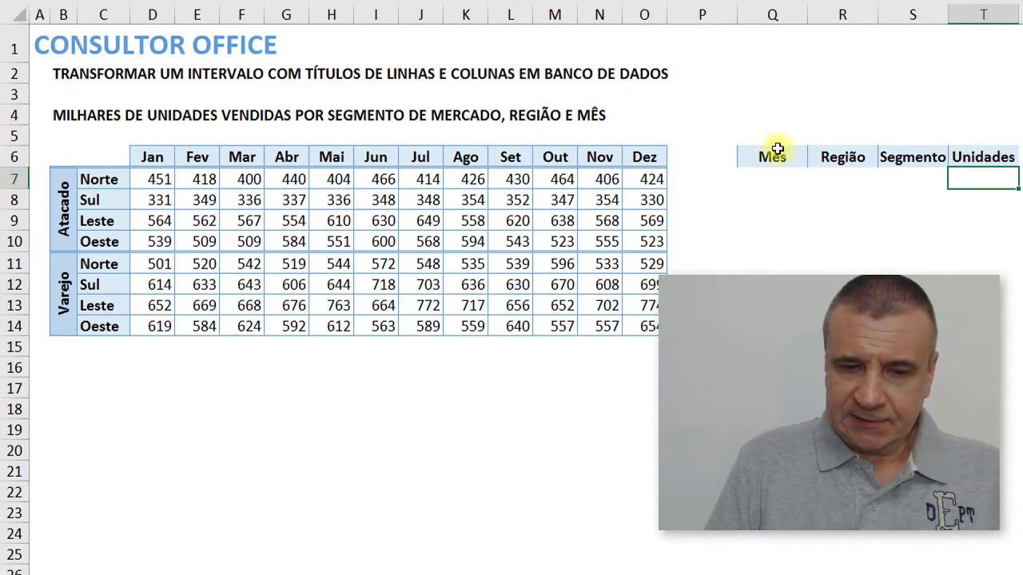
Clear the formatting from headers Q6:T6 with Limpar Formatos so they show as plain text
left_click_drag(763, 156, 995, 156)
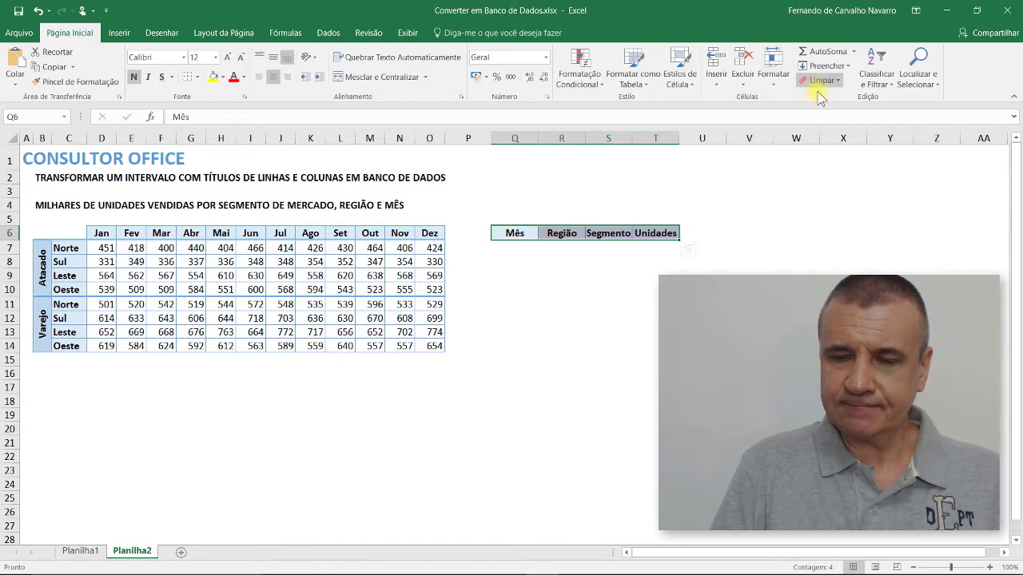
left_click(824, 83)
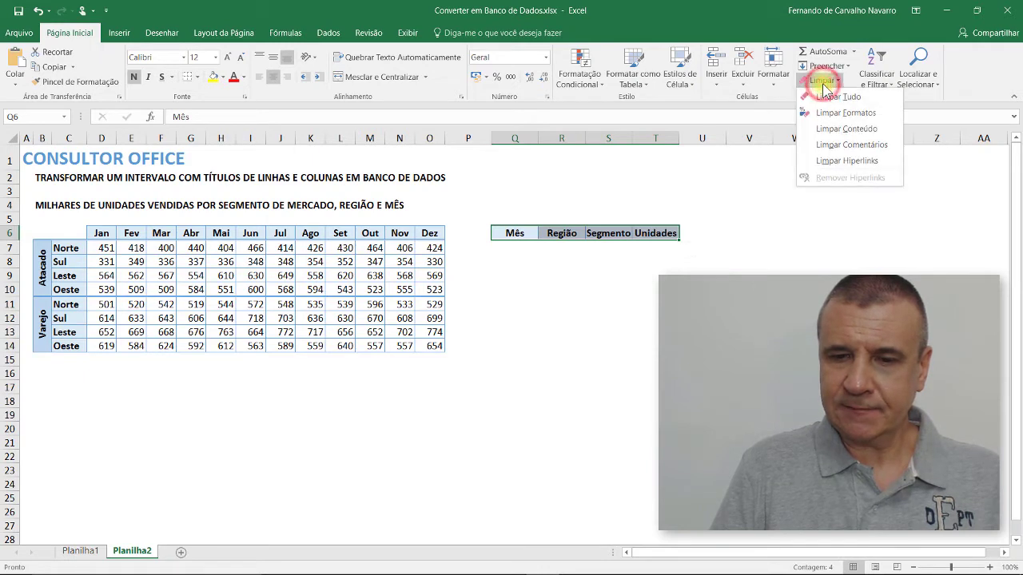
left_click(881, 114)
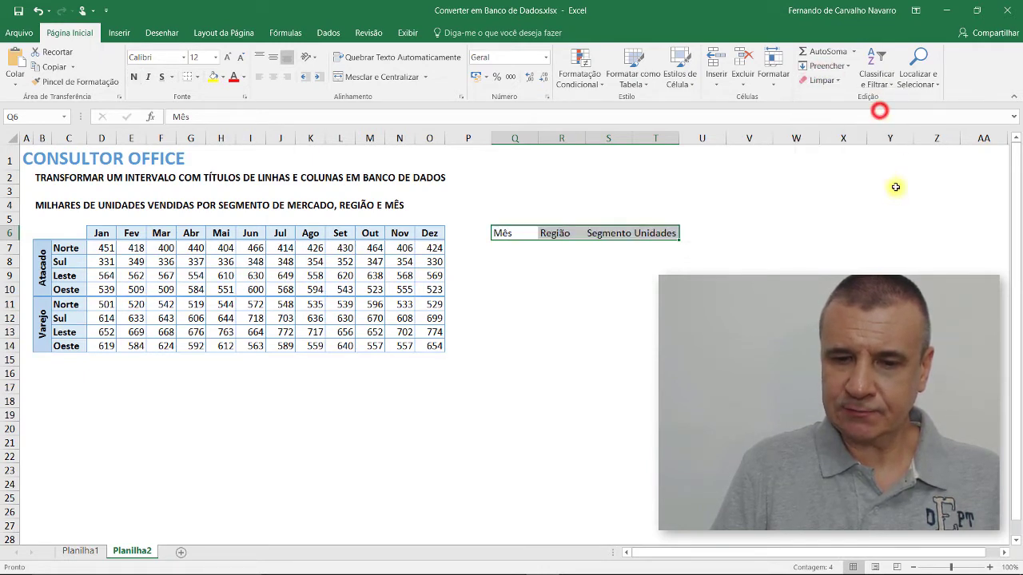
left_click(508, 248)
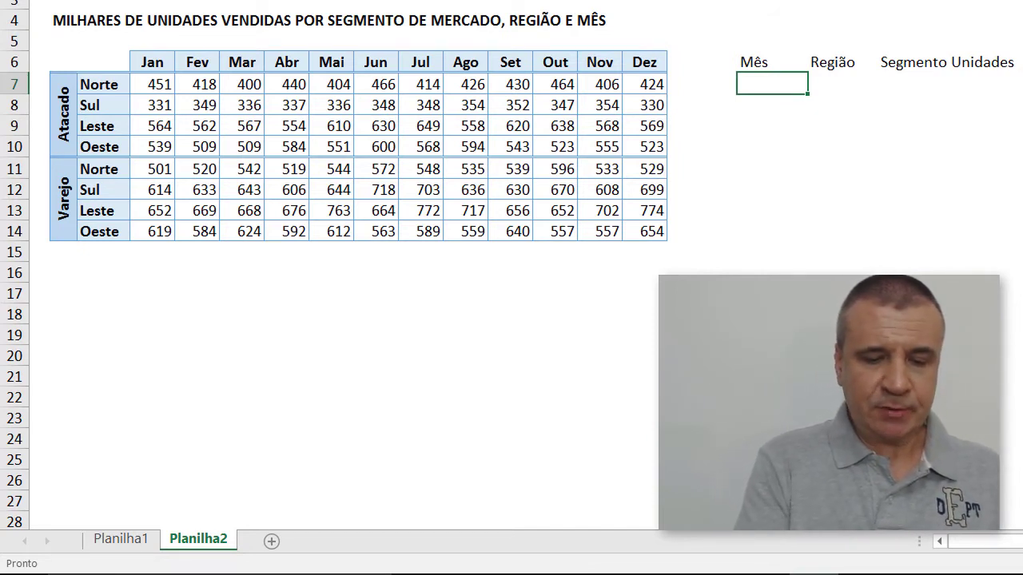
Fill Jan to Dez down Q7:Q18 and enter Norte in every Região cell beside them
type("Jan")
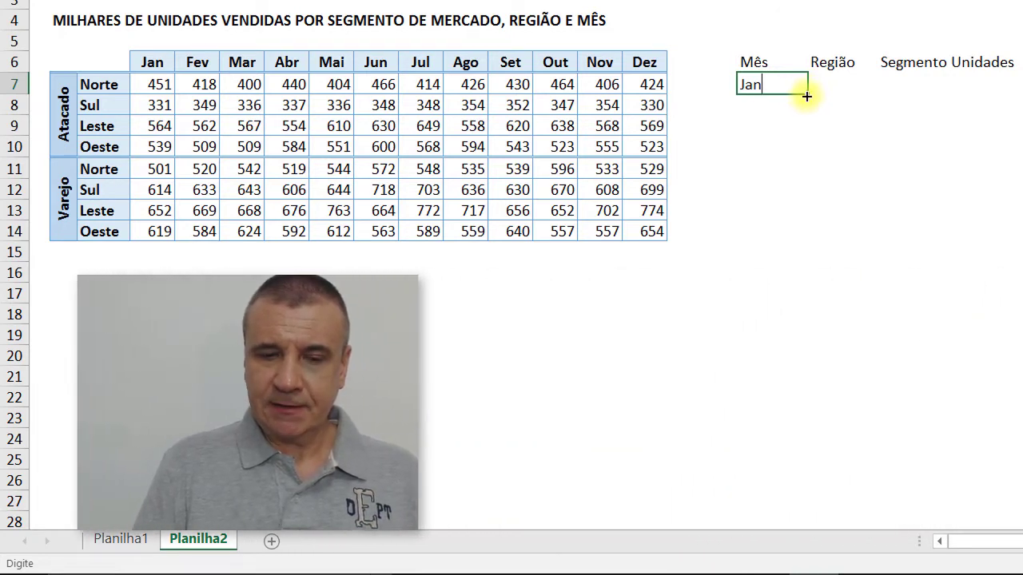
left_click_drag(808, 96, 806, 323)
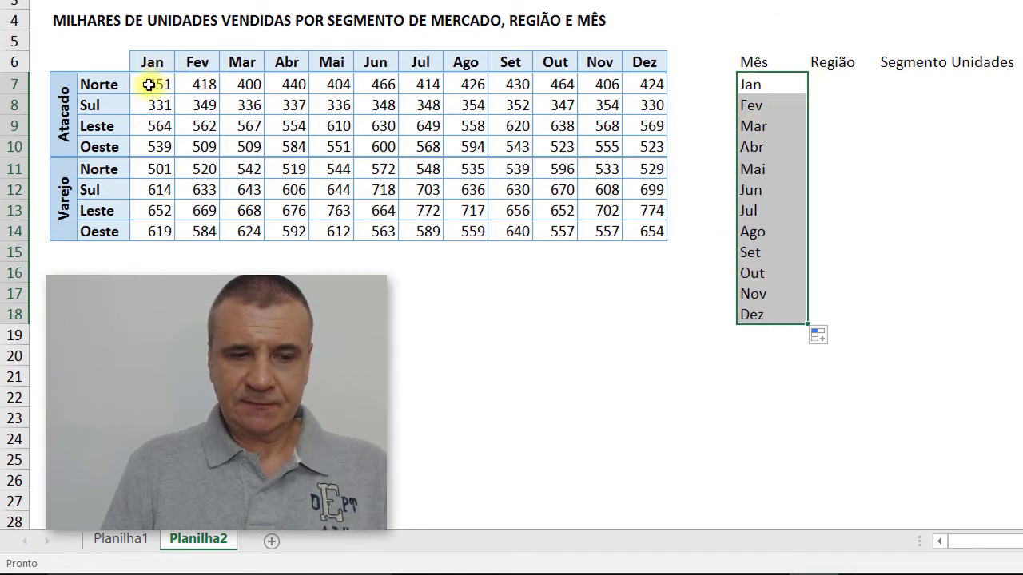
left_click_drag(148, 85, 646, 85)
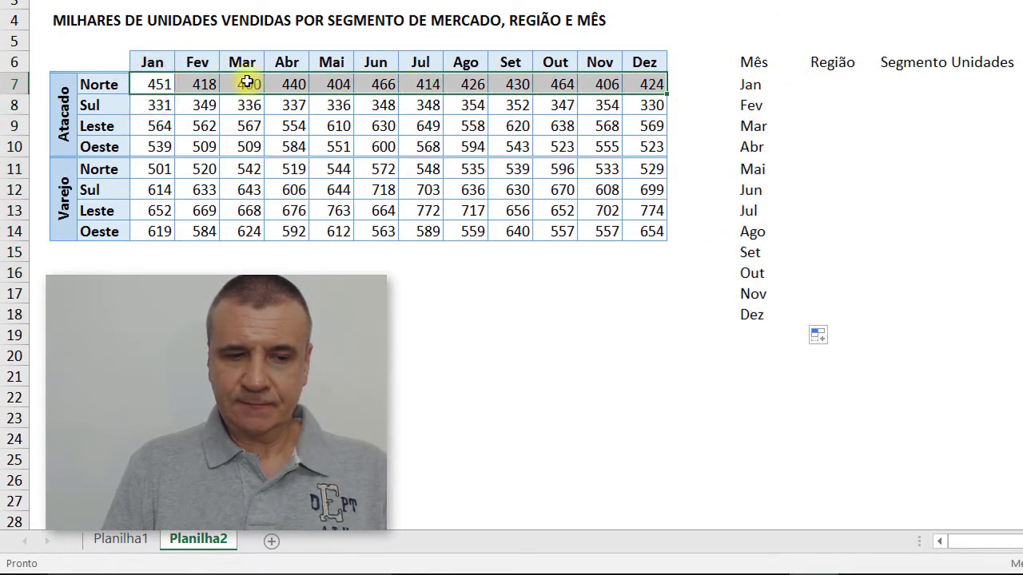
left_click(828, 83)
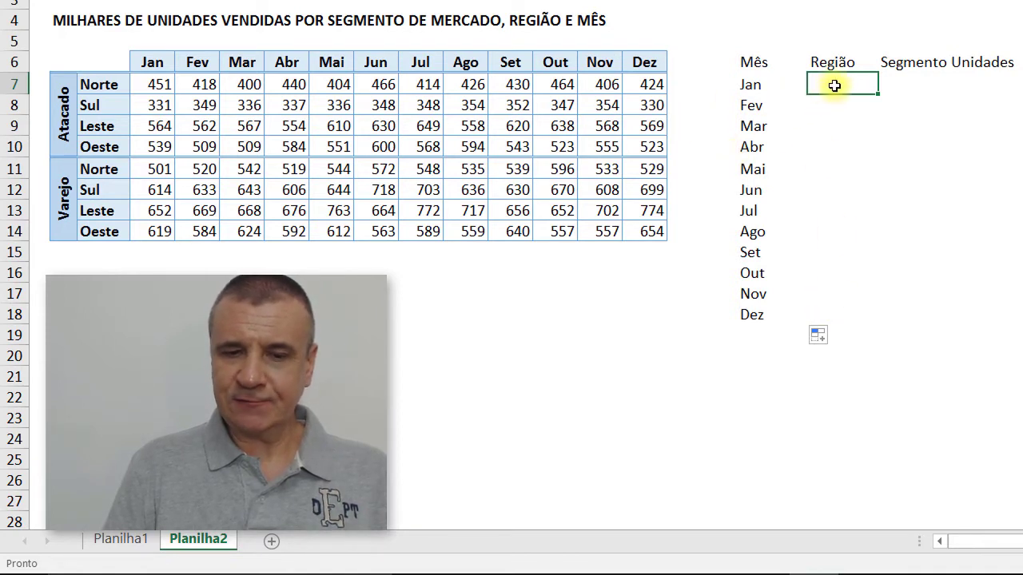
left_click_drag(834, 86, 861, 317)
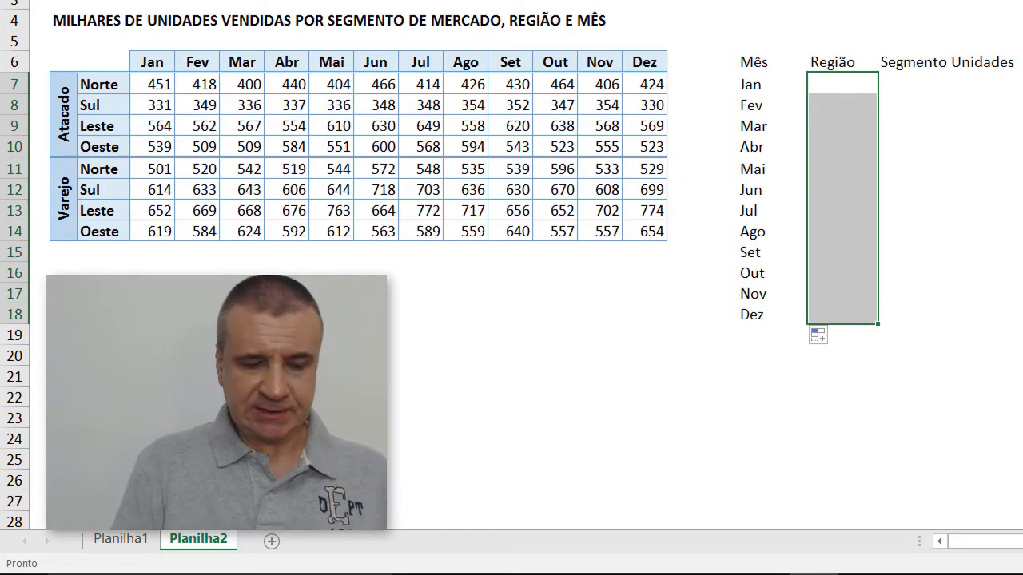
type("Nort")
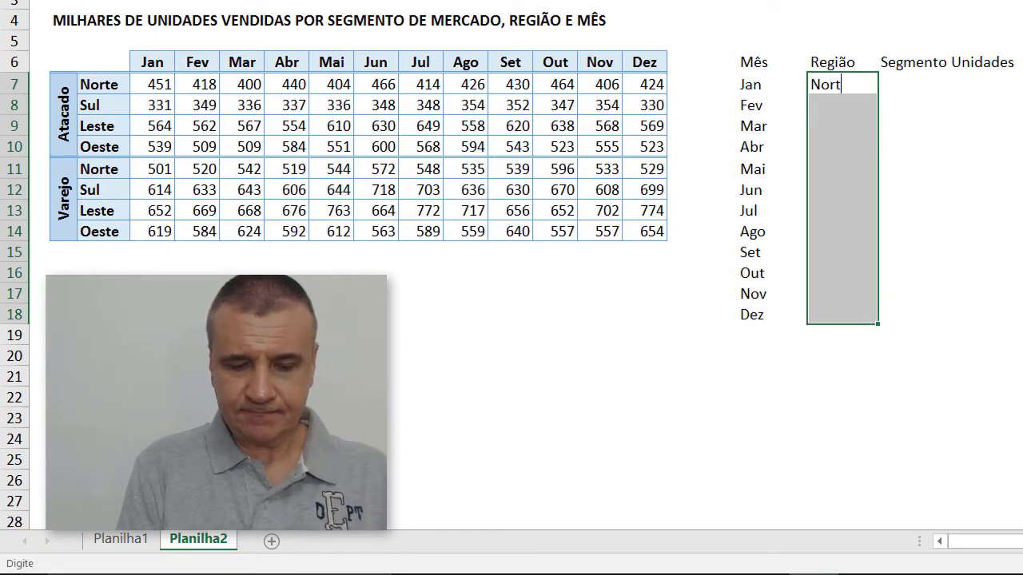
type("e")
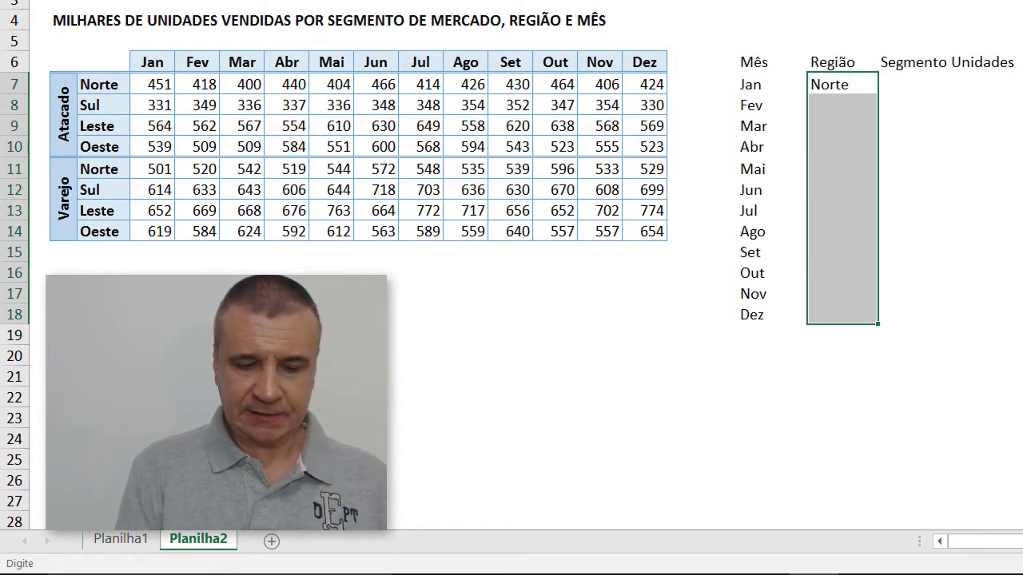
key("ctrl+Return")
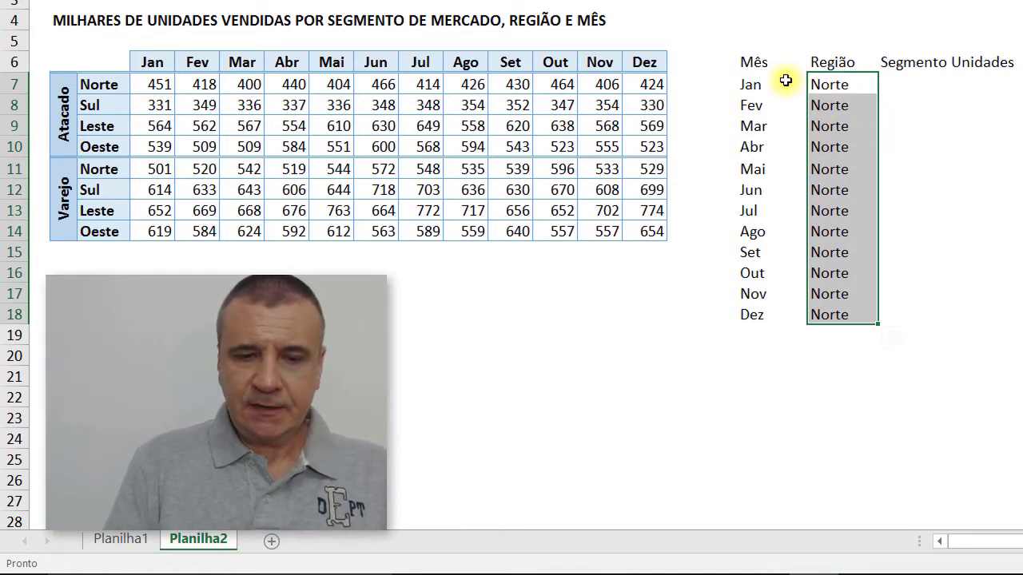
Copy the Jan–Dez months and paste them at rows 19, 31 and 43 of the Mês column
left_click_drag(752, 83, 752, 314)
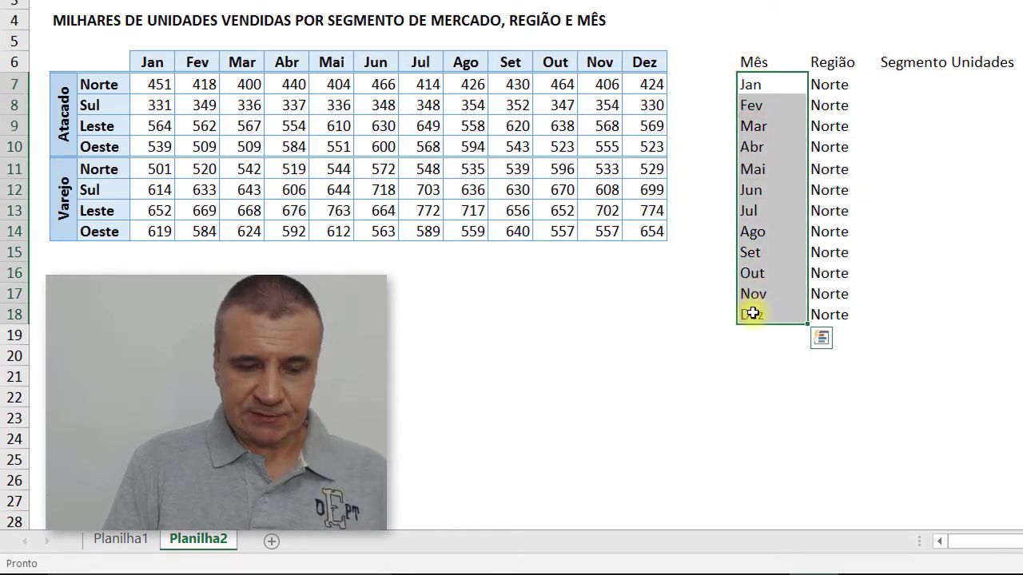
key("ctrl+c")
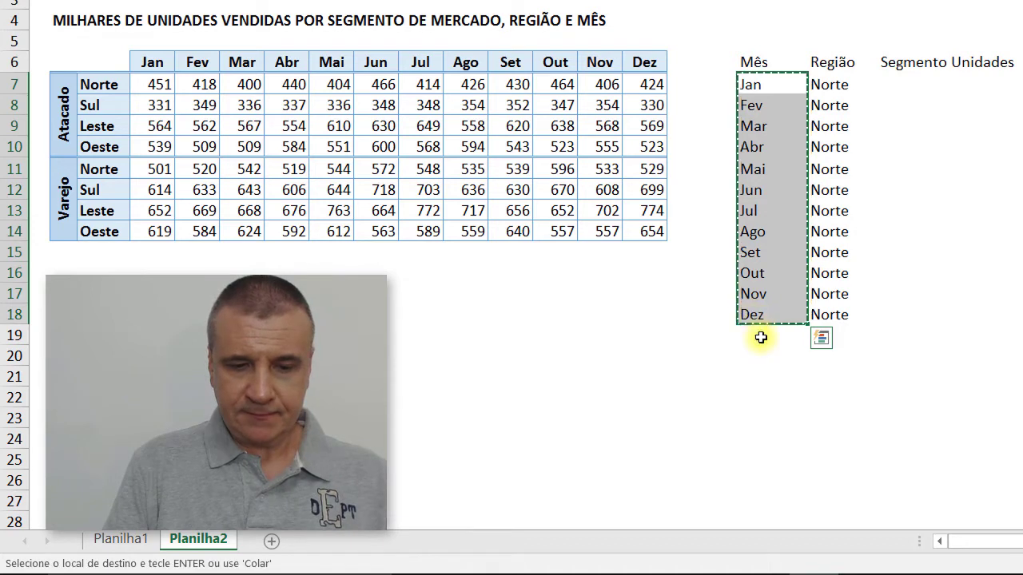
left_click(755, 334)
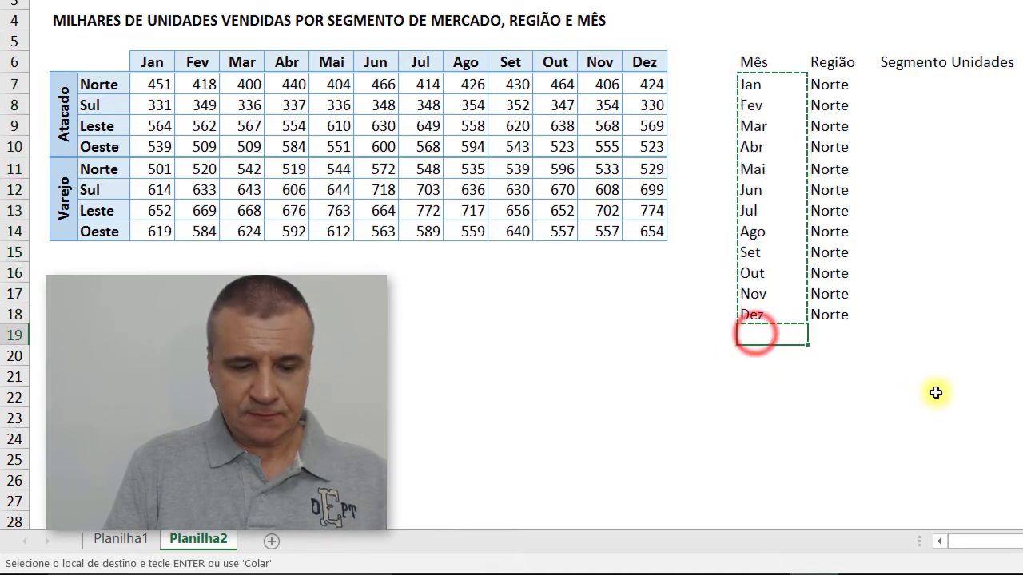
key("ctrl+shift+Down")
key("ctrl+v")
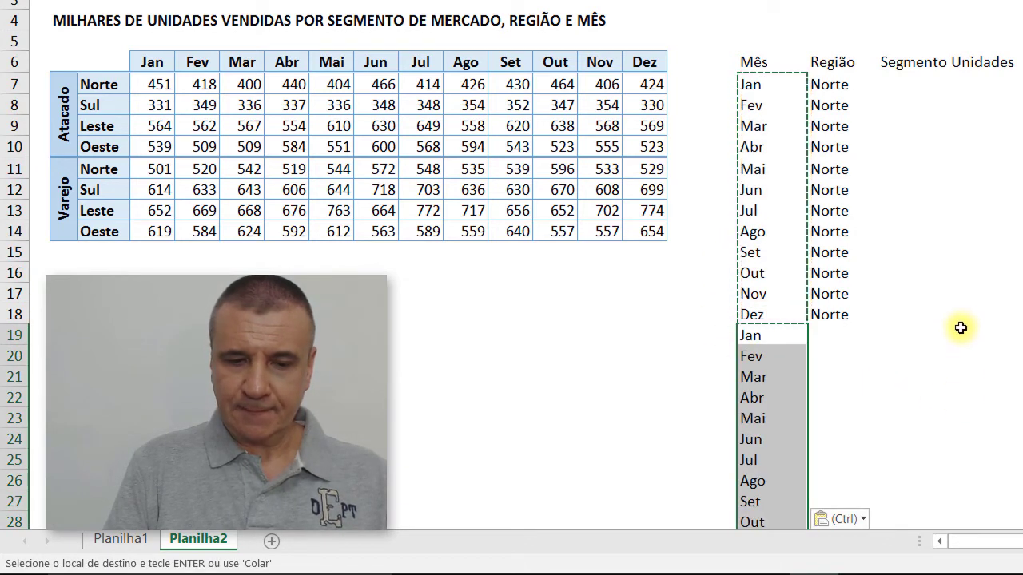
scroll(960, 314, "down", 2)
scroll(961, 312, "down", 2)
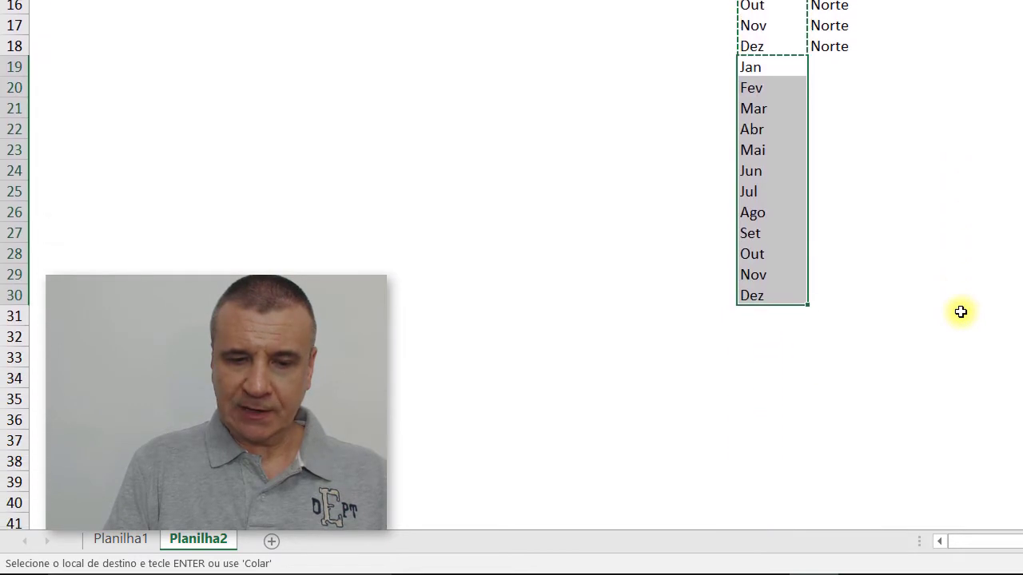
left_click(761, 316)
key("ctrl+v")
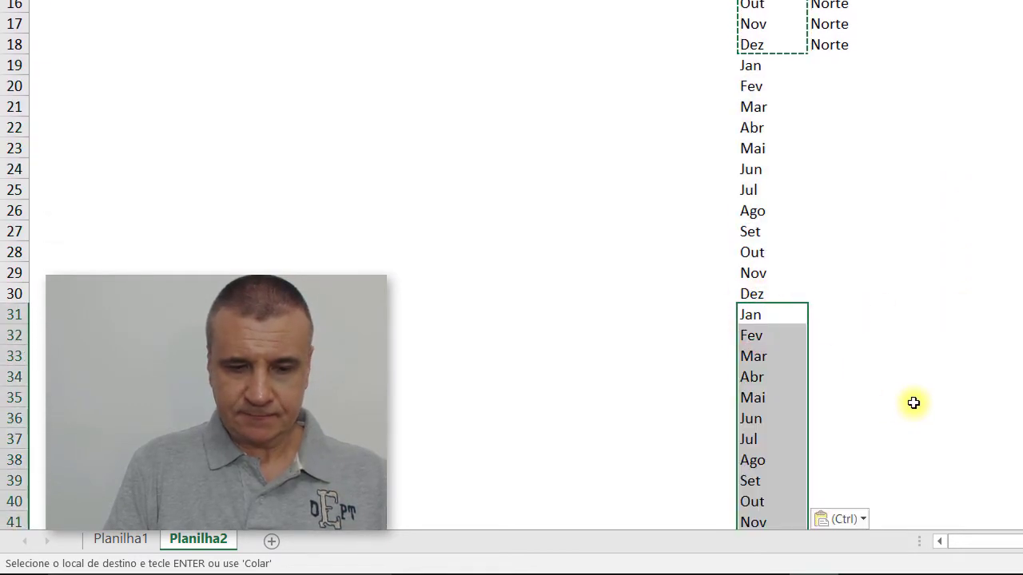
scroll(914, 403, "down", 3)
left_click(769, 314)
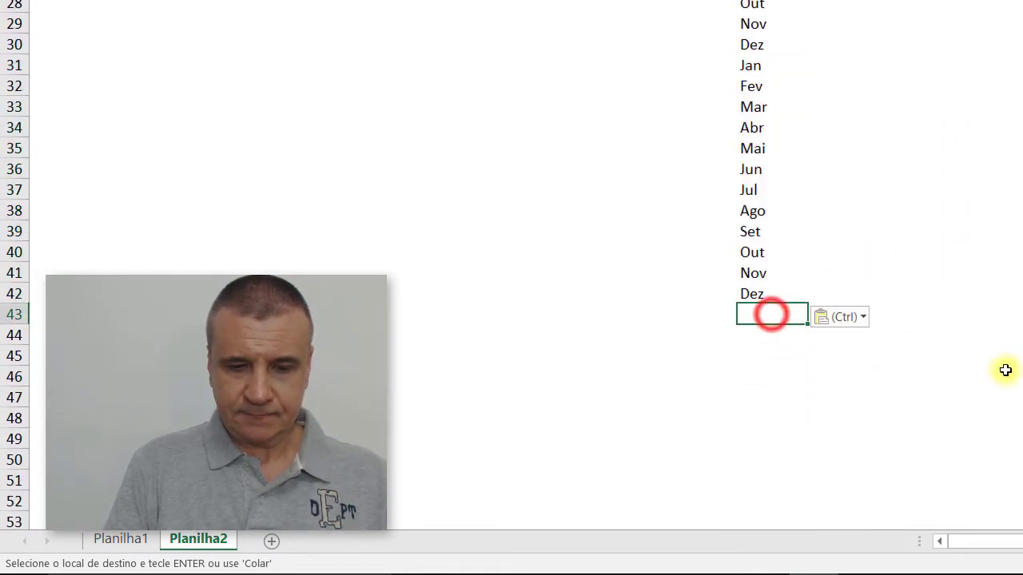
key("Return")
scroll(952, 307, "up", 1)
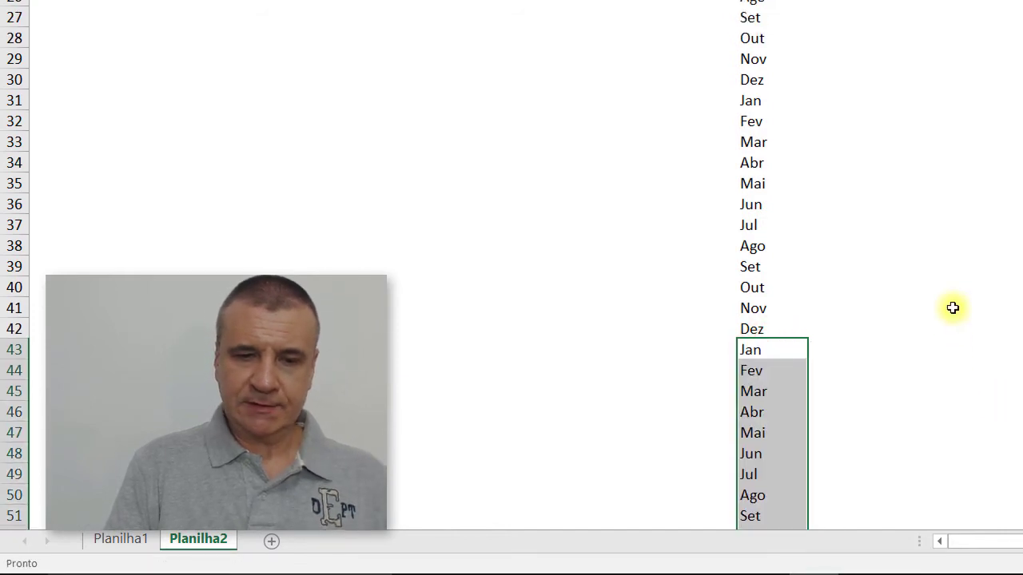
scroll(936, 296, "up", 5)
scroll(936, 296, "up", 3)
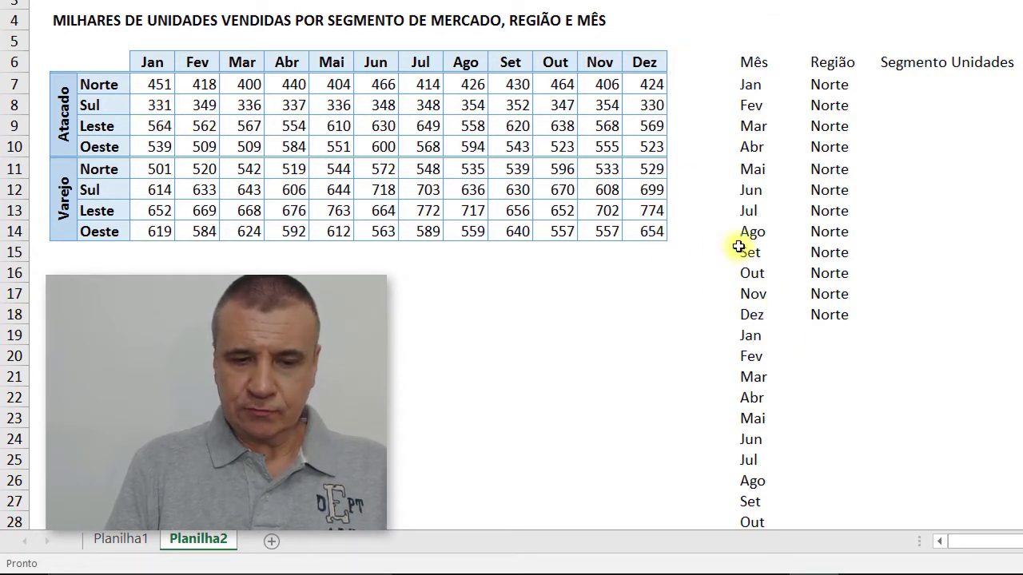
Fill Região with Sul for rows 19–30 and Leste for rows 31–42
scroll(874, 384, "down", 2)
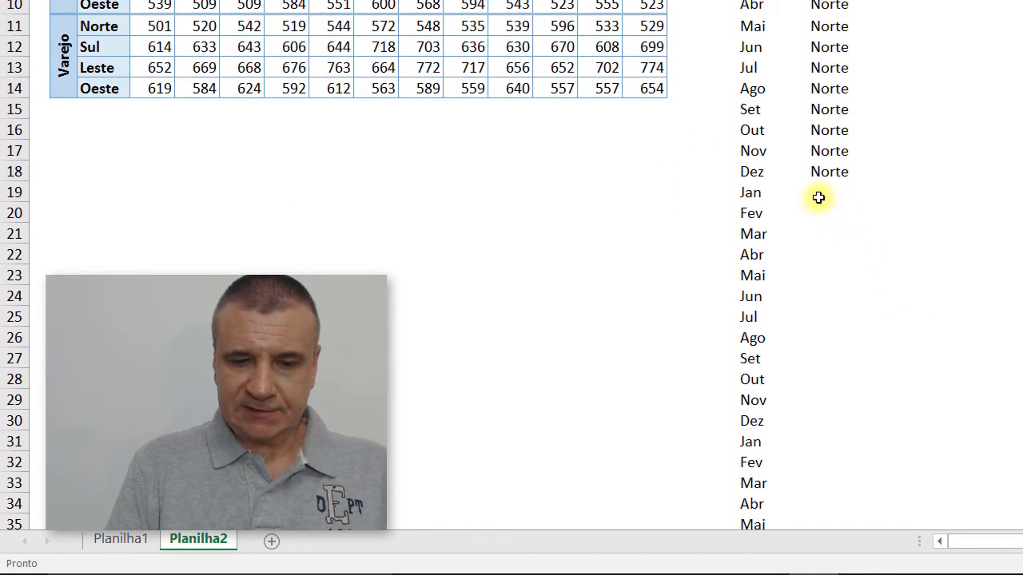
left_click_drag(821, 195, 829, 418)
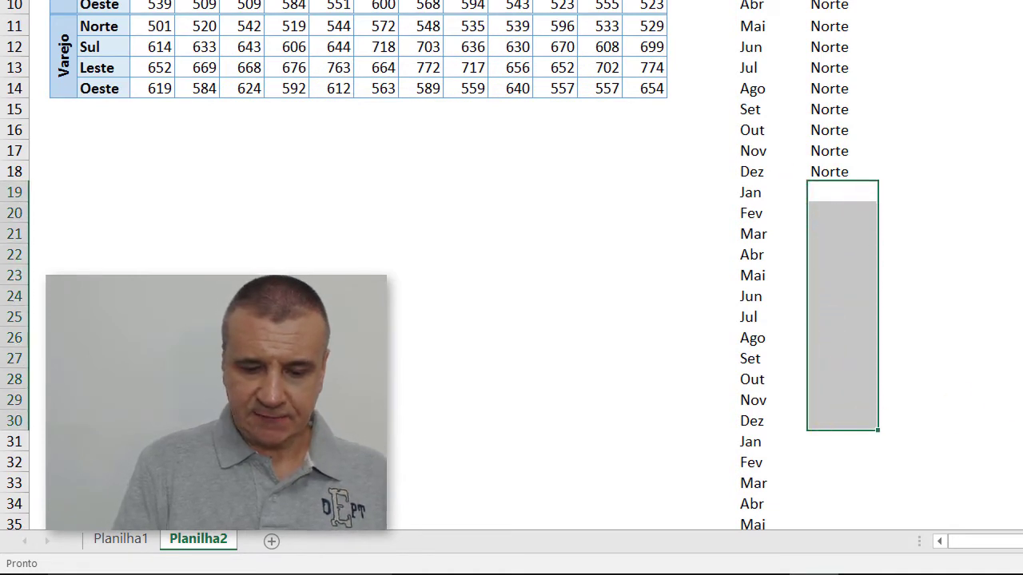
type("Su")
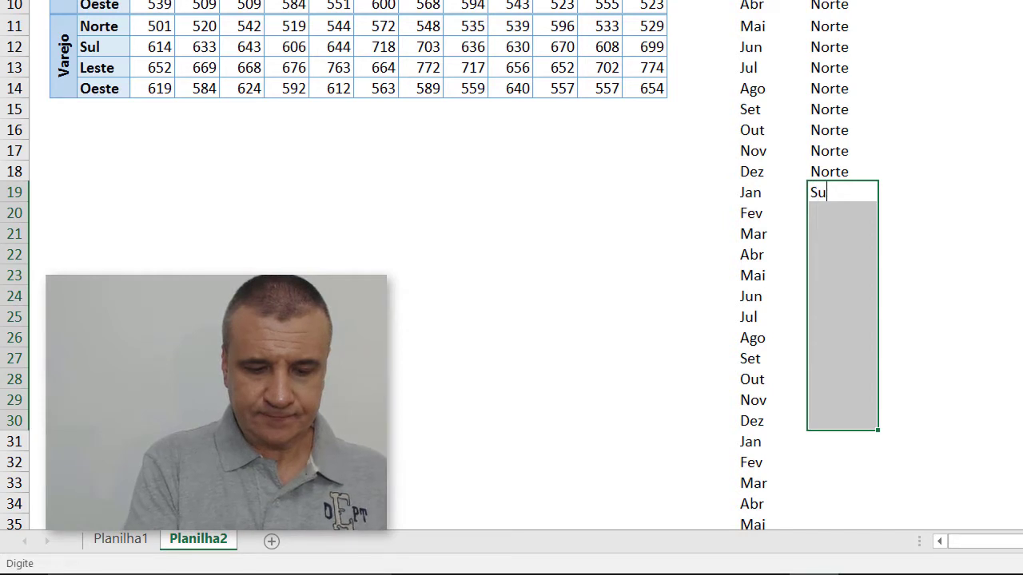
type("l")
key("ctrl+Return")
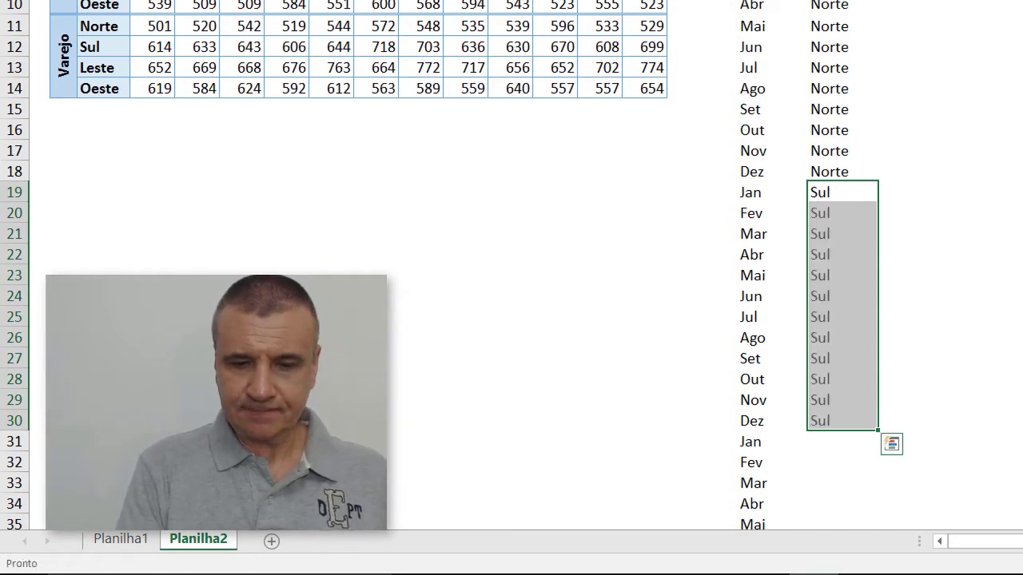
scroll(961, 299, "down", 3)
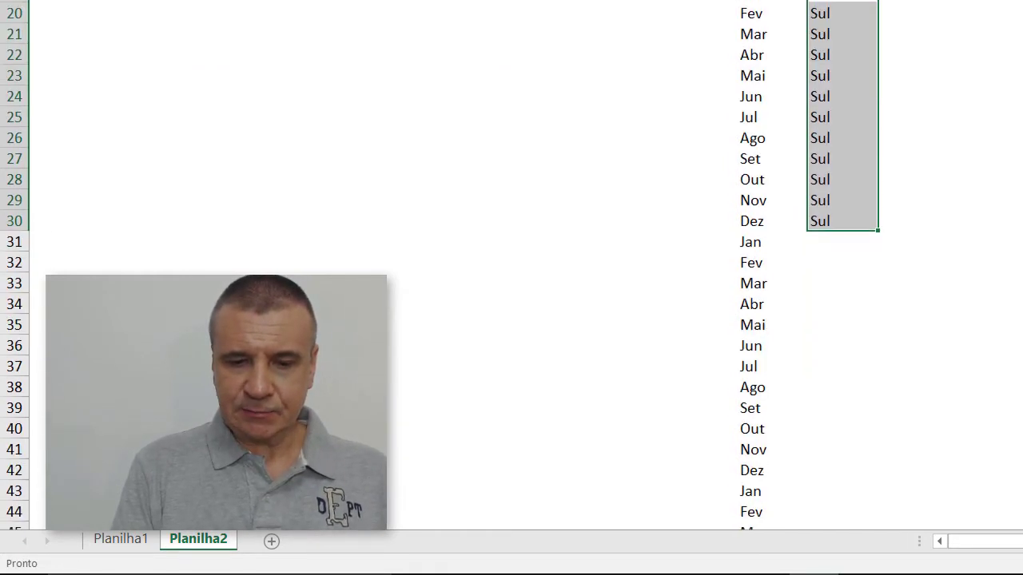
scroll(962, 299, "down", 2)
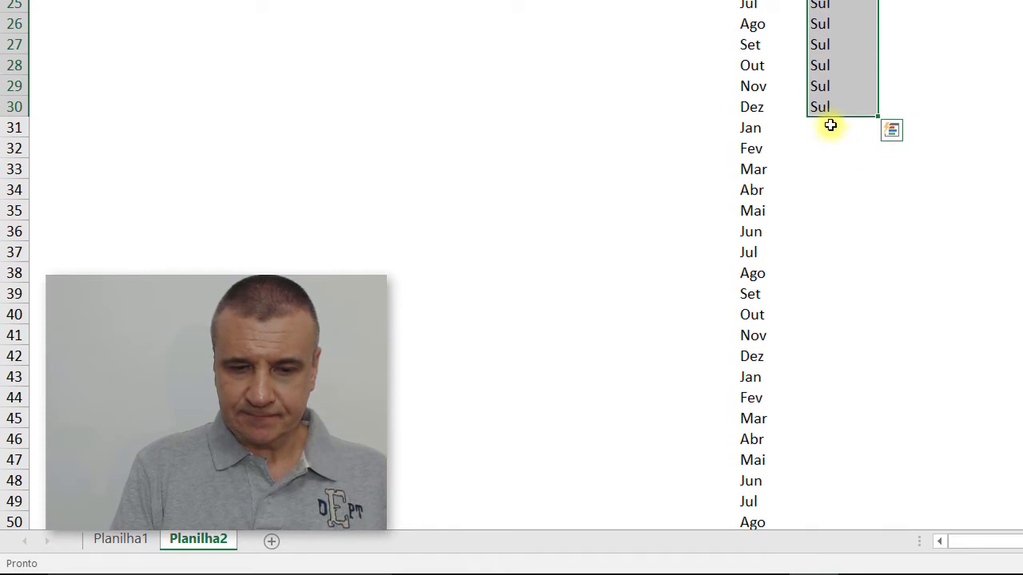
left_click_drag(830, 126, 823, 360)
scroll(1020, 223, "up", 6)
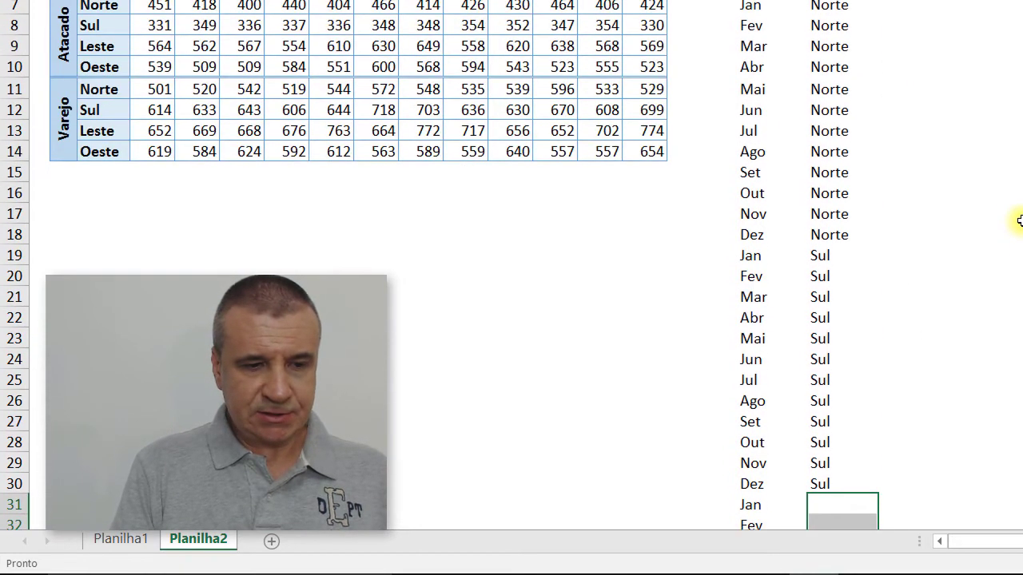
scroll(1019, 221, "down", 1)
scroll(1020, 220, "down", 6)
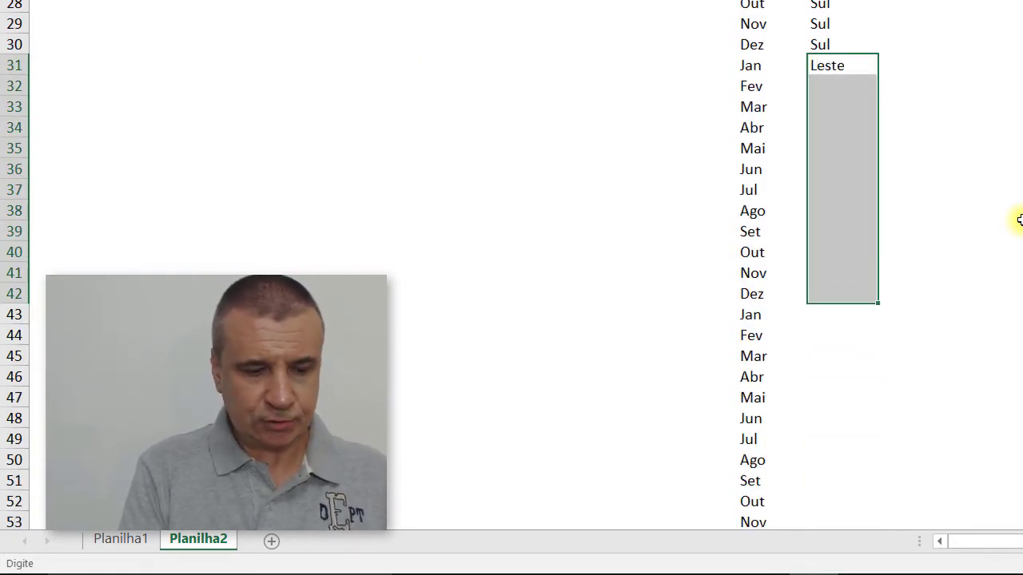
key("ctrl+Return")
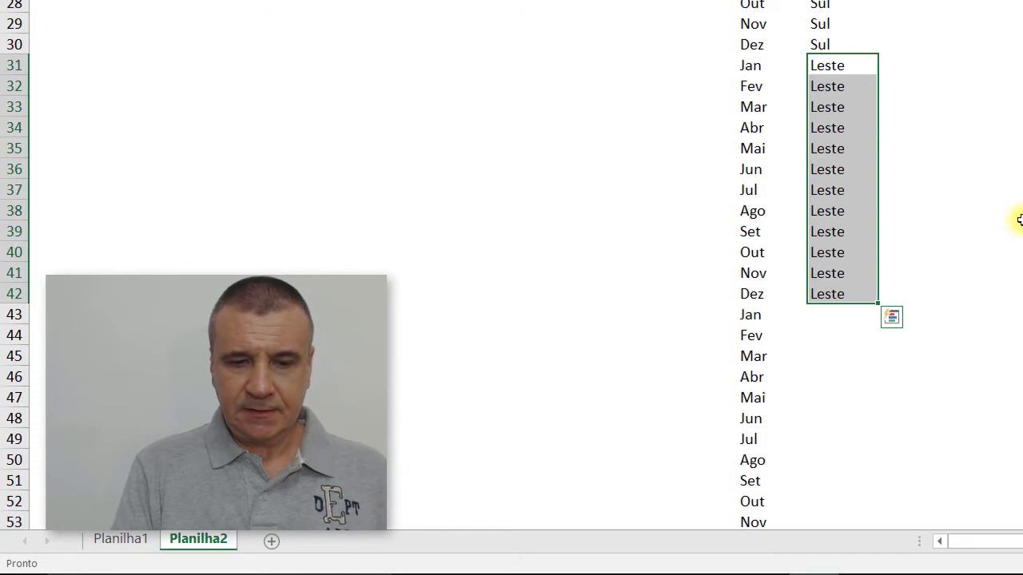
Fill Região with Oeste for rows 43–54
scroll(1020, 220, "down", 2)
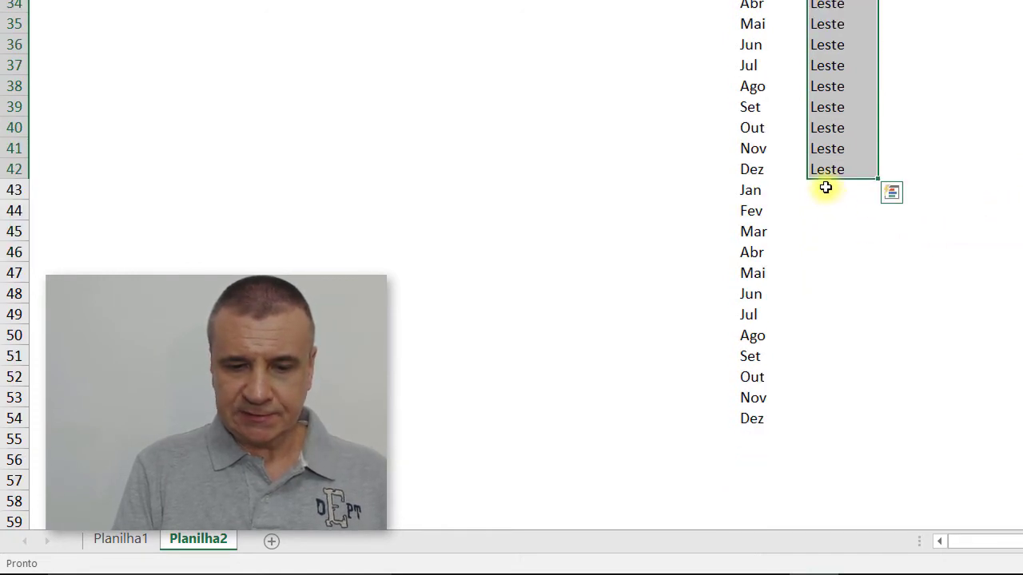
left_click_drag(826, 188, 834, 416)
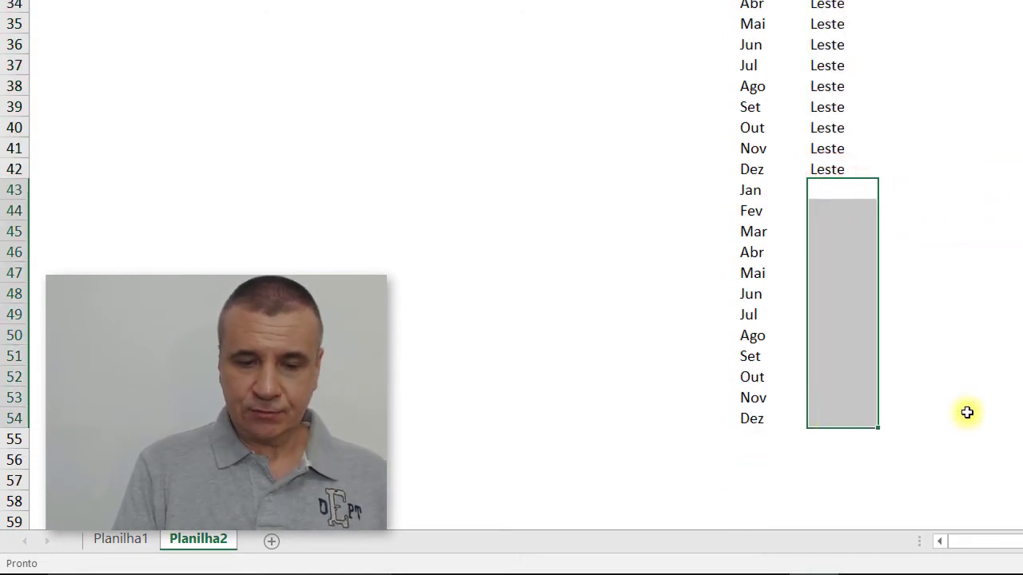
type("Oeste")
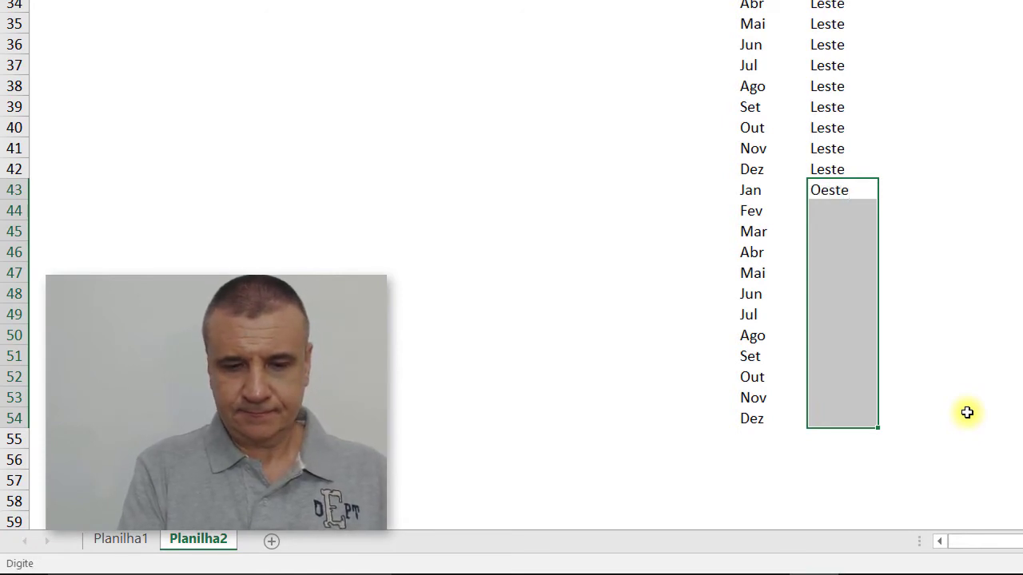
key("Return")
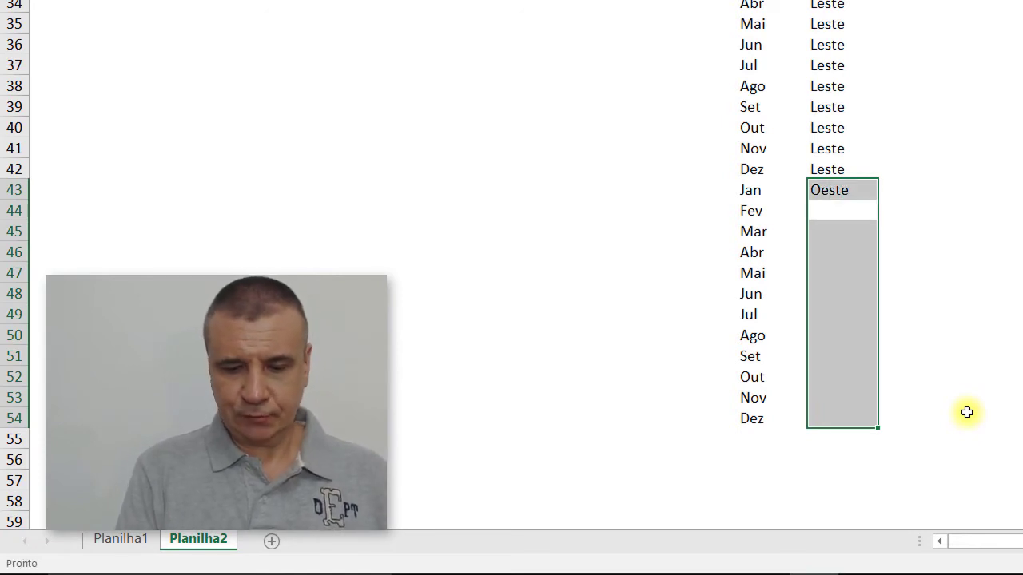
key("shift+Return")
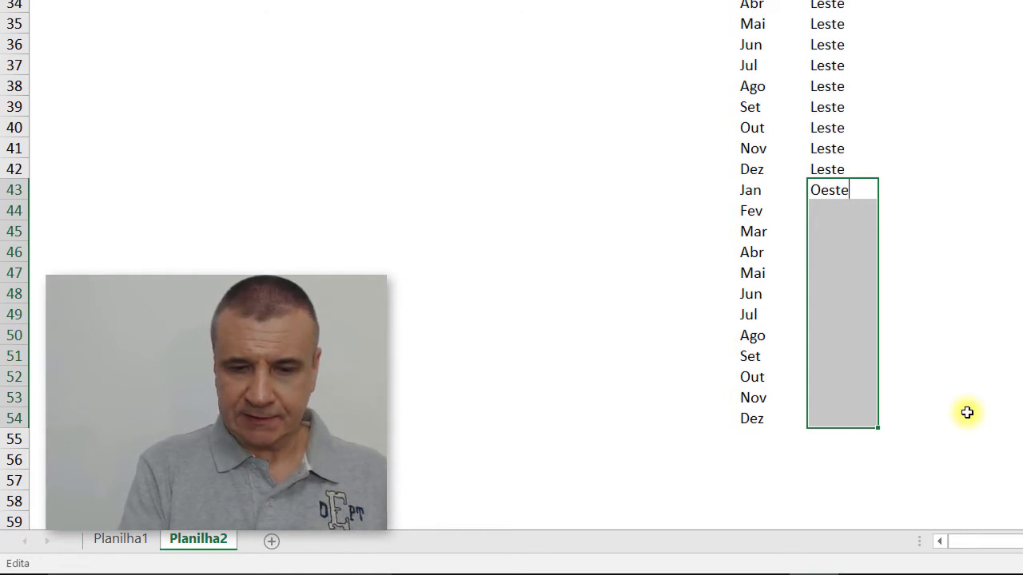
key("ctrl+Return")
scroll(968, 413, "up", 4)
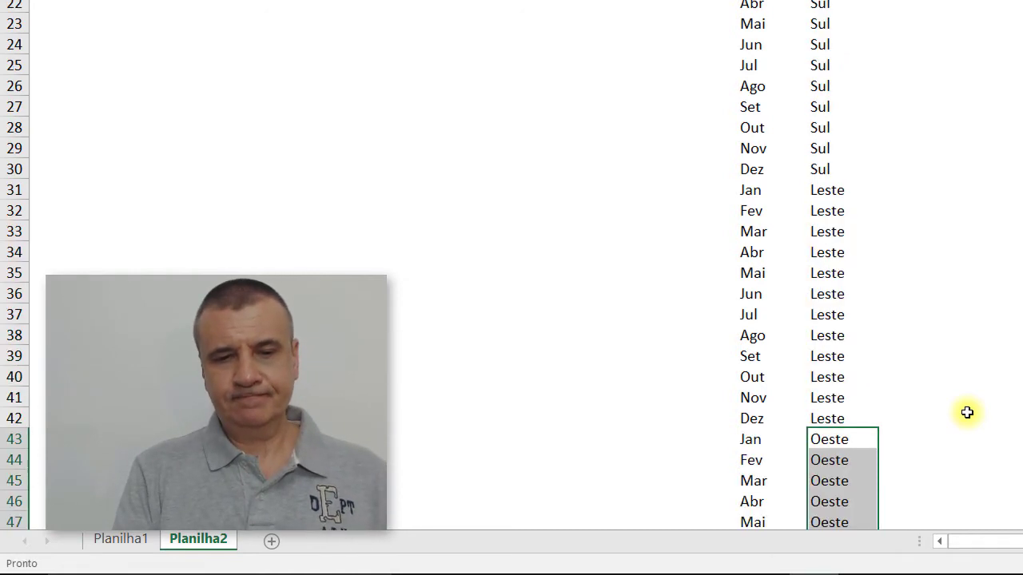
scroll(967, 412, "up", 6)
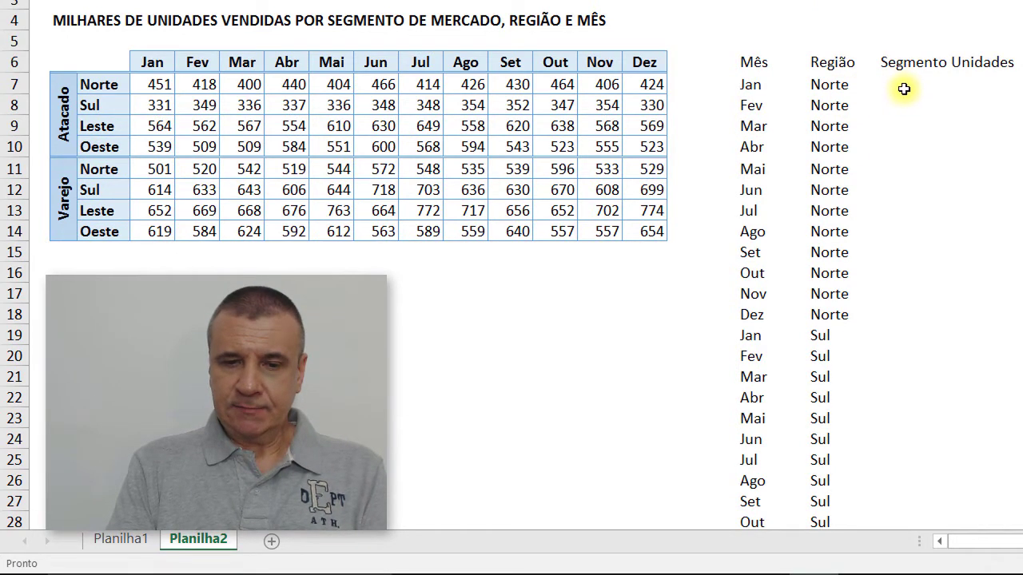
Enter Atacado in the row 7 Segmento cell and fill it down through row 54
left_click(904, 87)
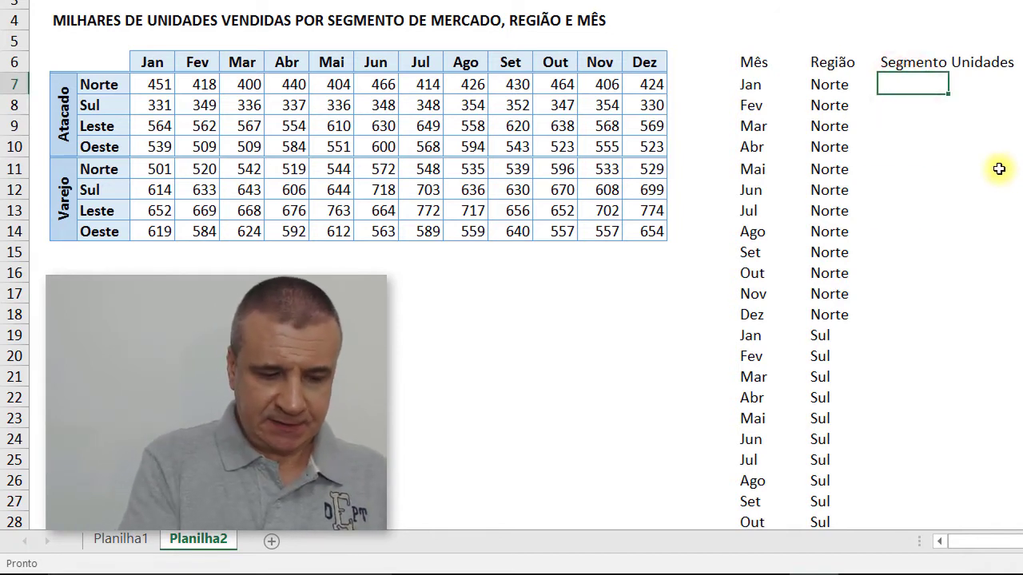
type("Ataca")
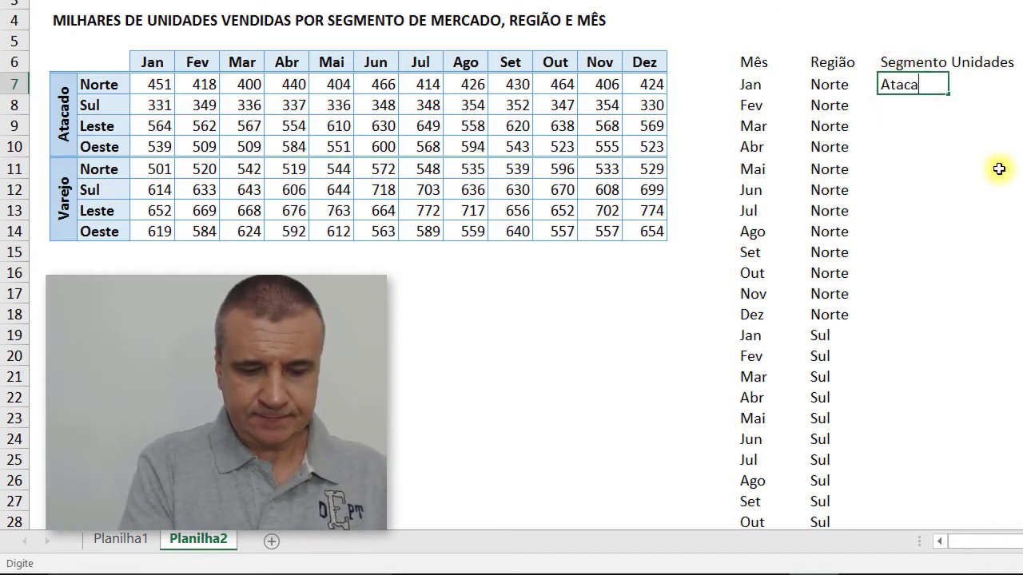
type("do")
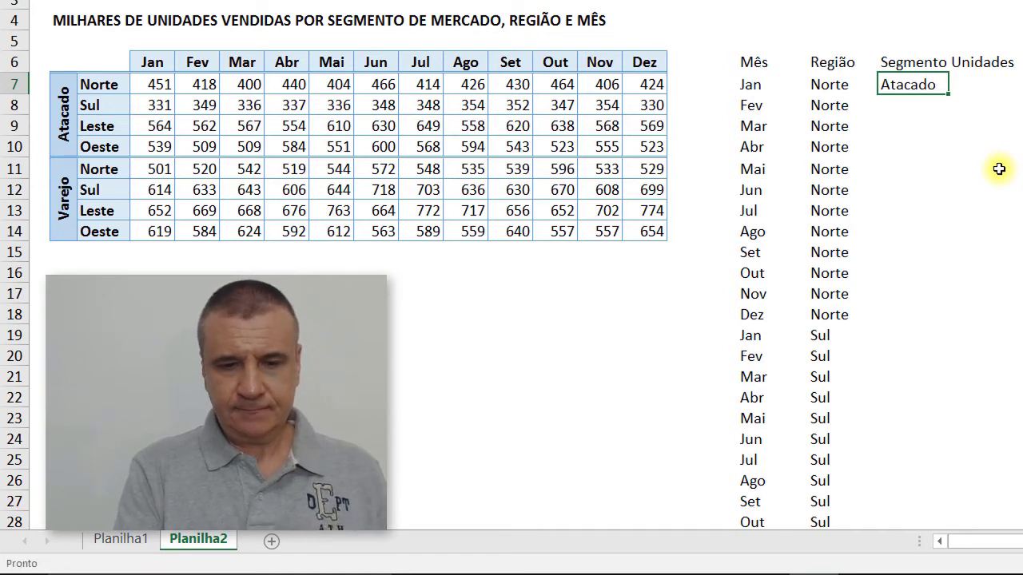
key("Return")
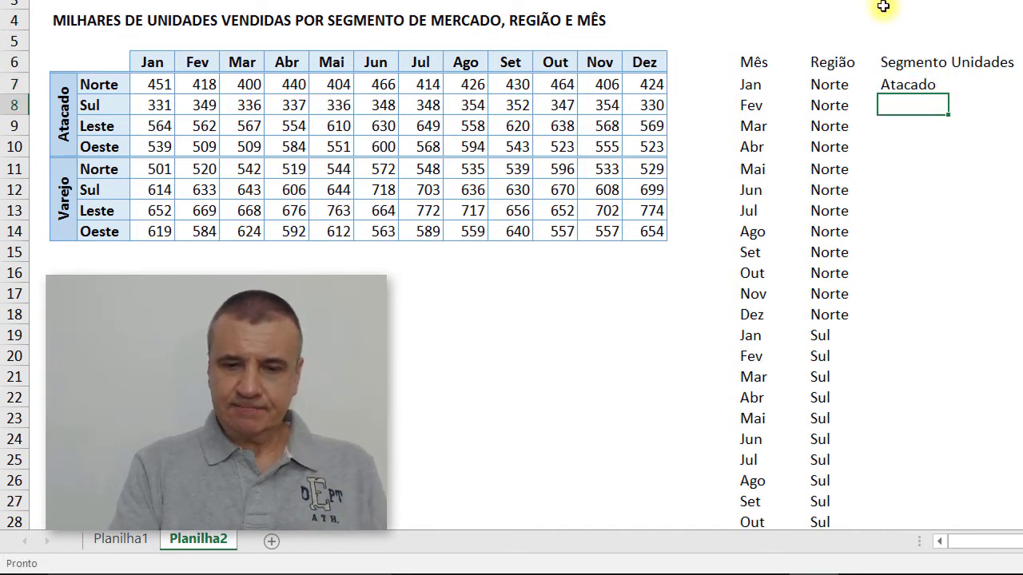
left_click(906, 84)
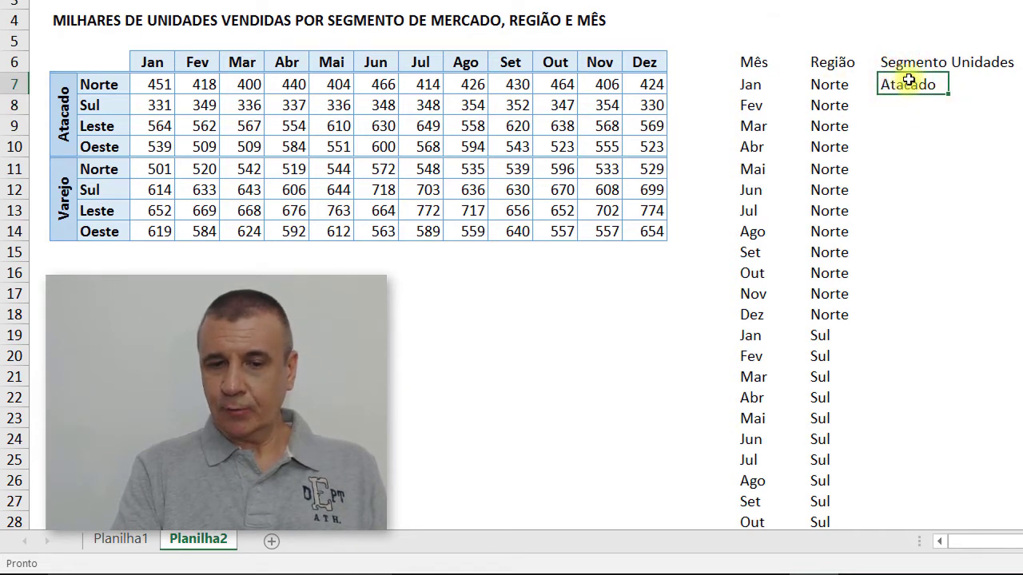
double_click(947, 94)
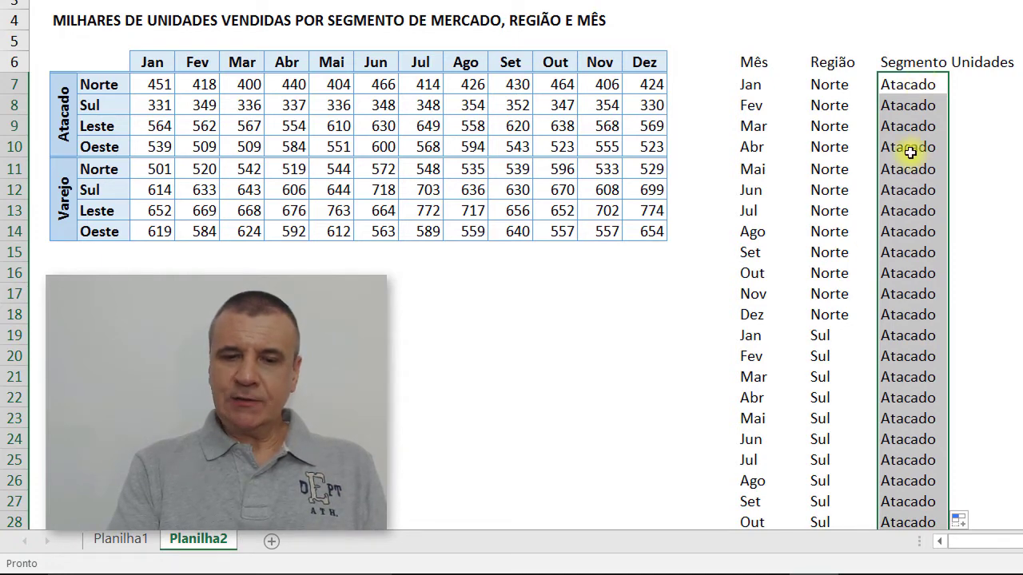
left_click(916, 84)
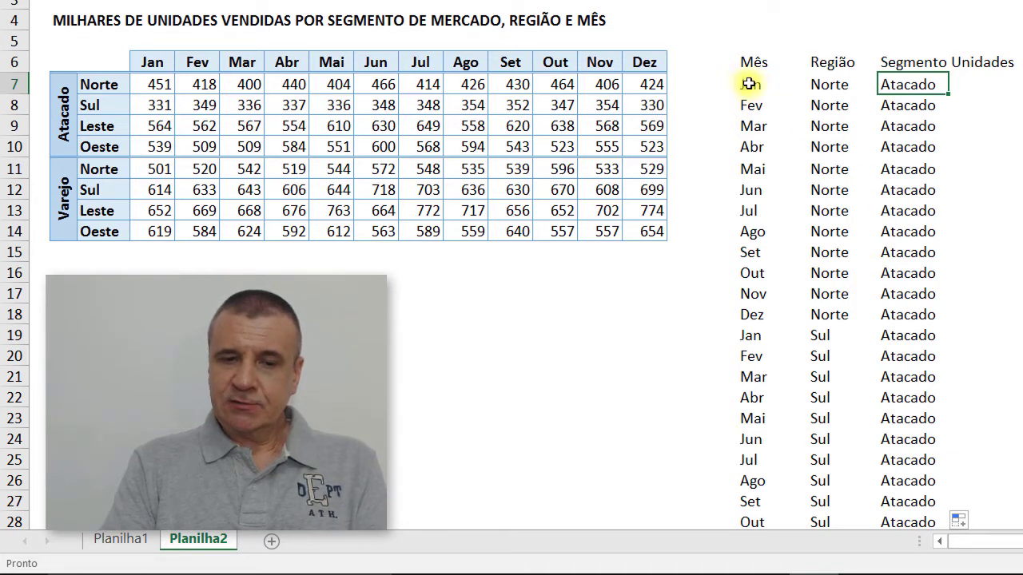
mouse_move(745, 84)
left_mouse_down()
mouse_move(831, 284)
mouse_move(827, 554)
mouse_move(831, 512)
left_mouse_up()
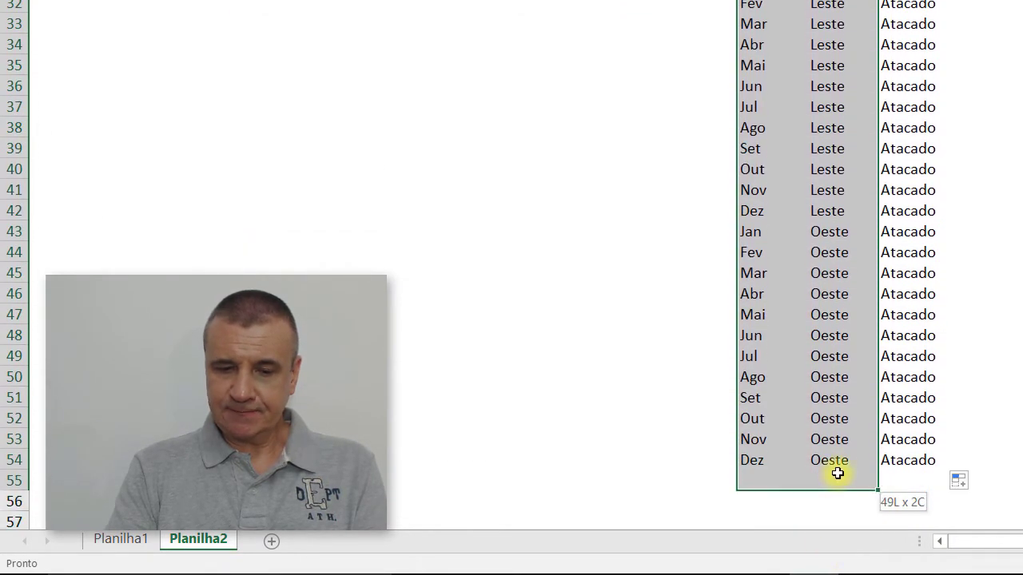
Copy the Mês and Região entries of rows 7–54 and paste them starting at row 55
left_click_drag(831, 513, 838, 462)
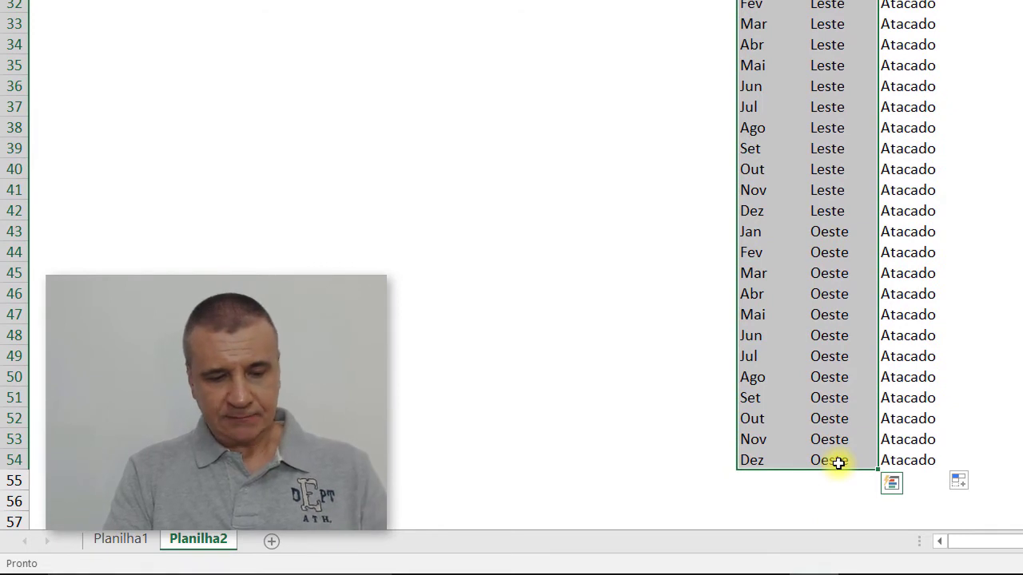
key("ctrl+c")
scroll(839, 457, "down", 4)
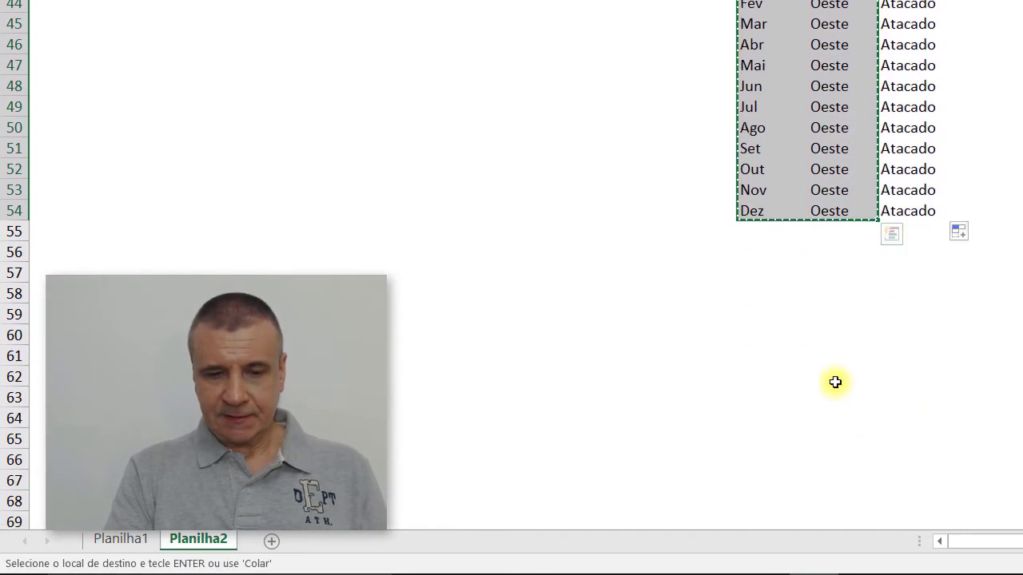
left_click(762, 230)
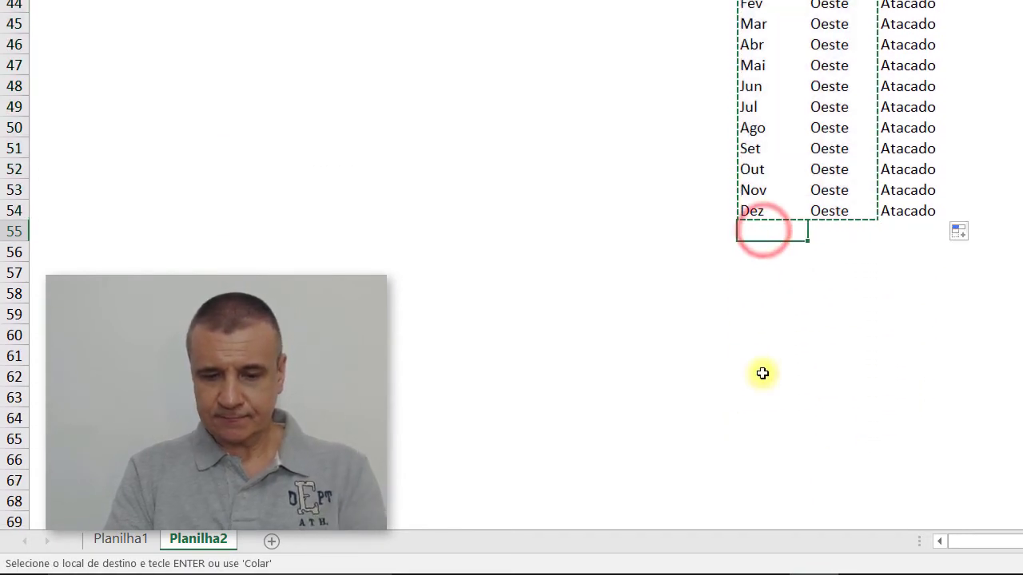
key("Return")
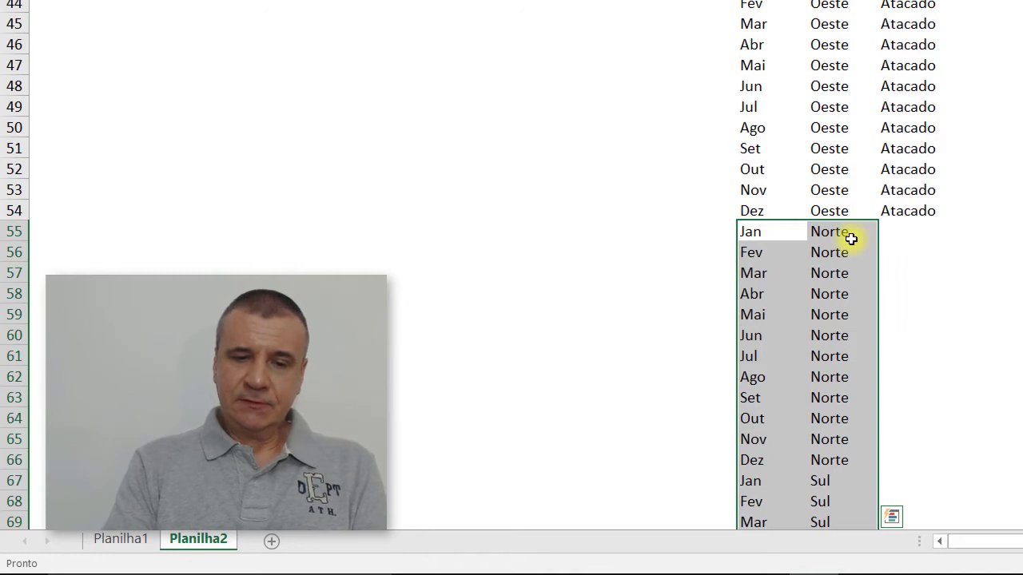
scroll(849, 238, "down", 2)
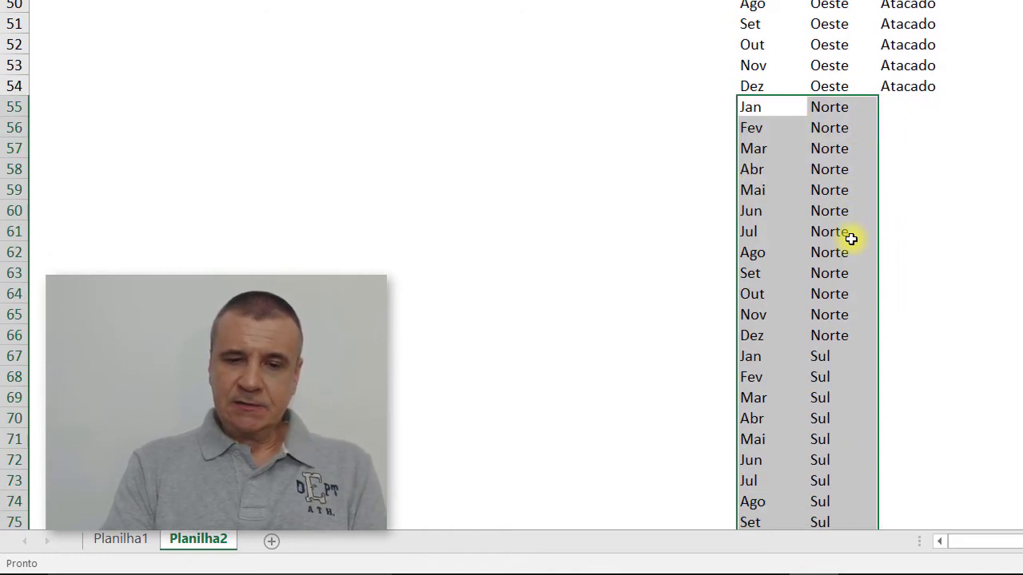
scroll(906, 147, "down", 1)
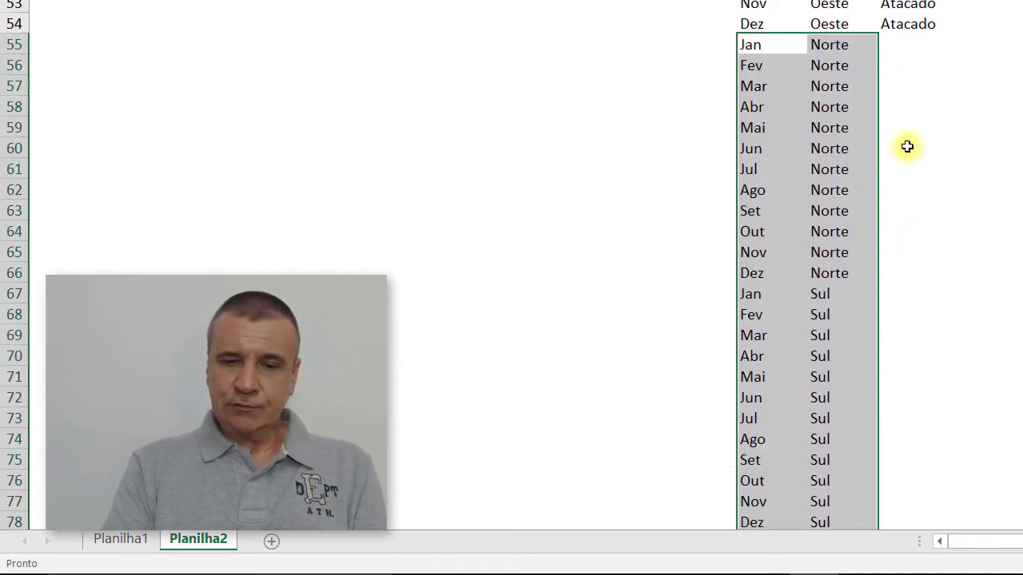
left_click(907, 44)
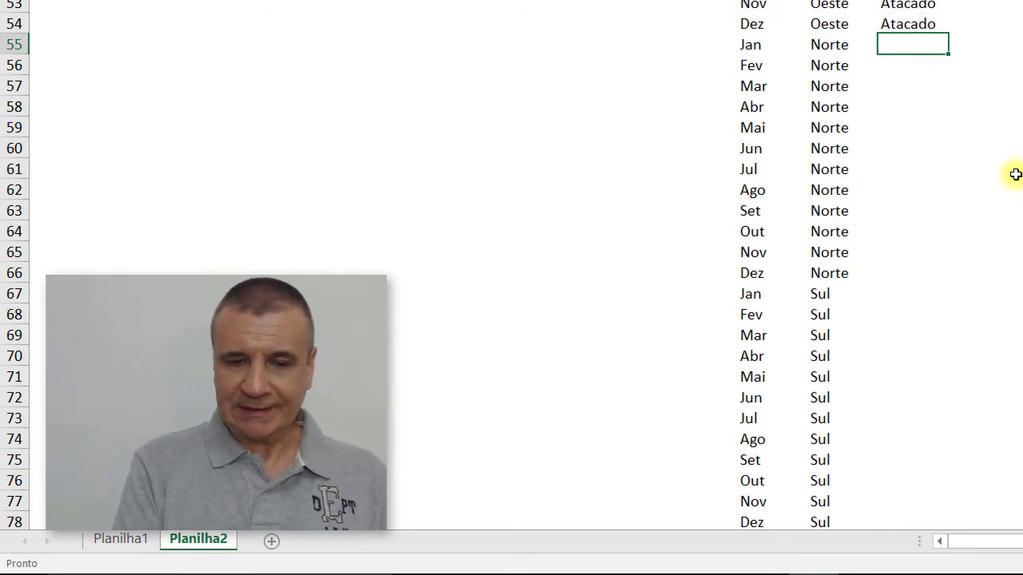
Enter Varejo in the row 55 Segmento cell and fill it down to the end of the list
type("V")
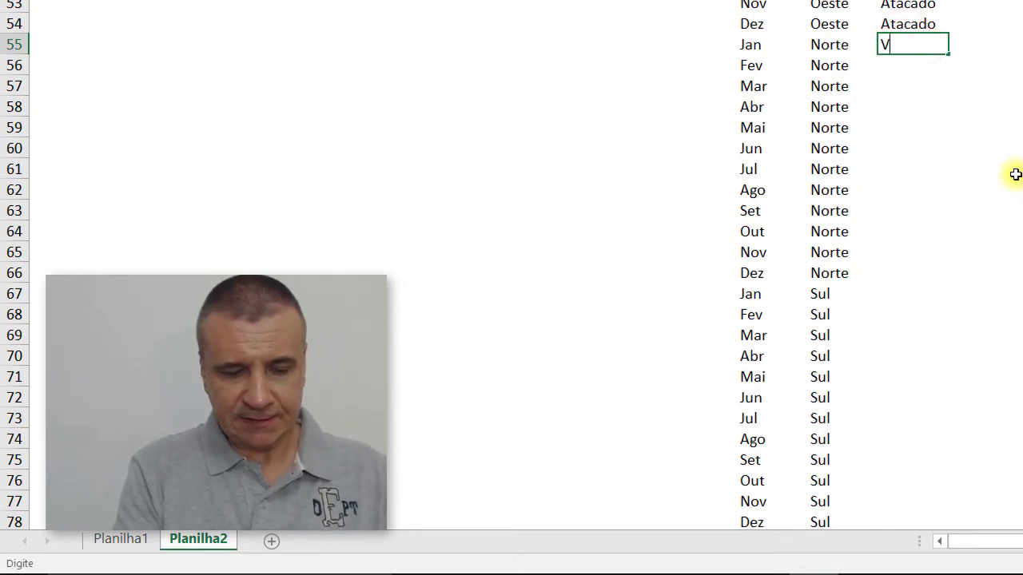
type("arejo")
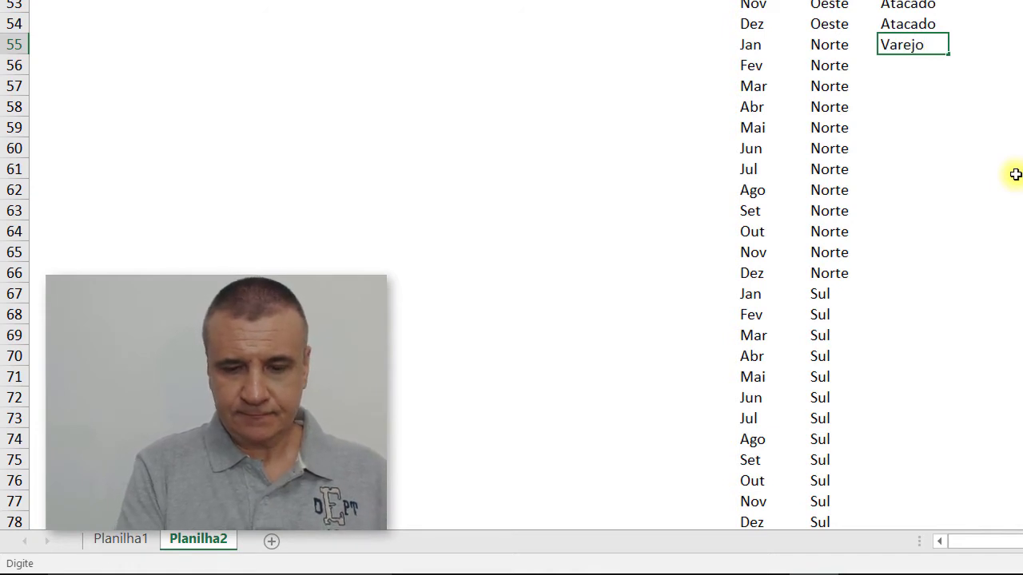
key("Return")
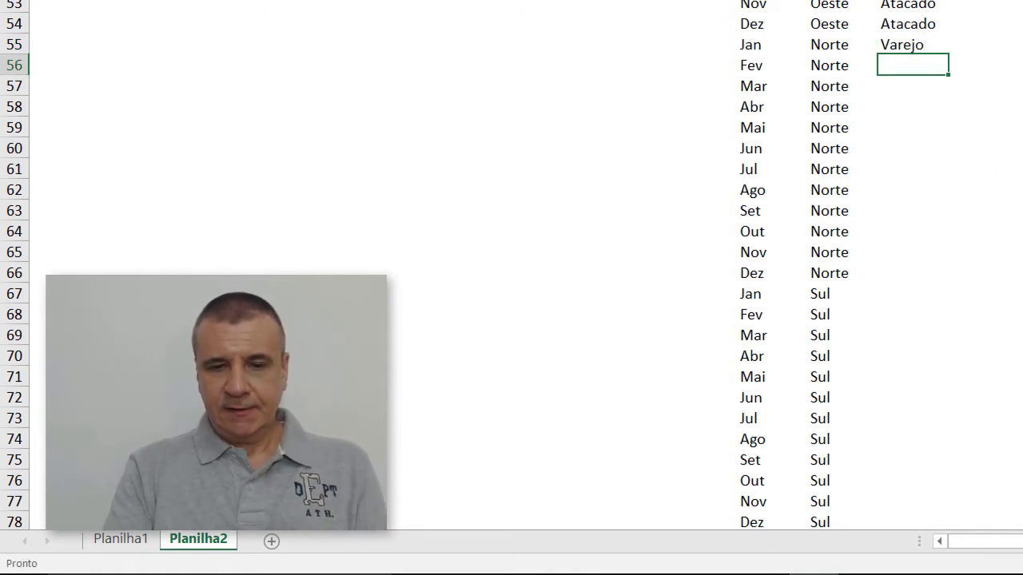
left_click(920, 47)
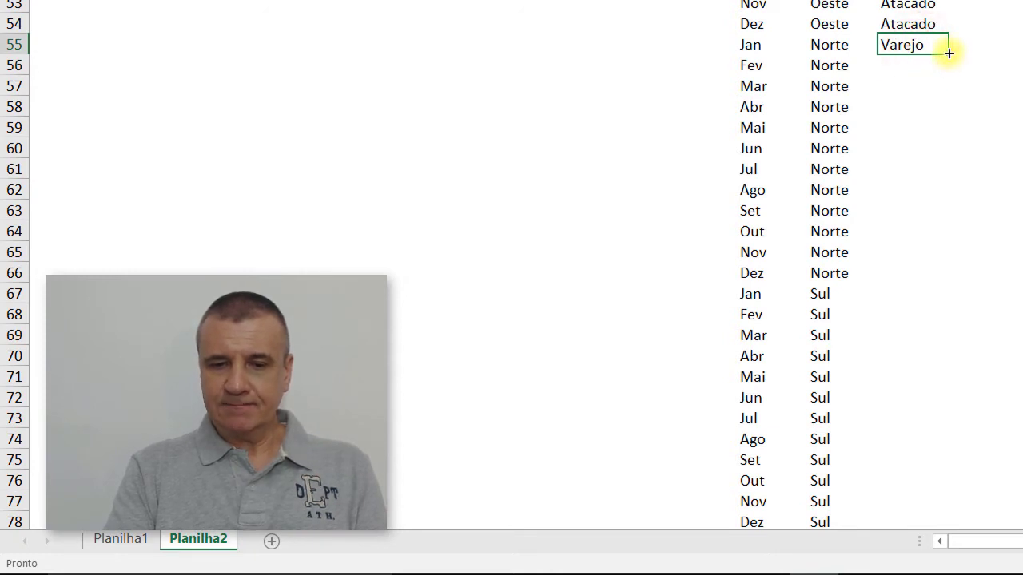
double_click(949, 54)
left_click(937, 50)
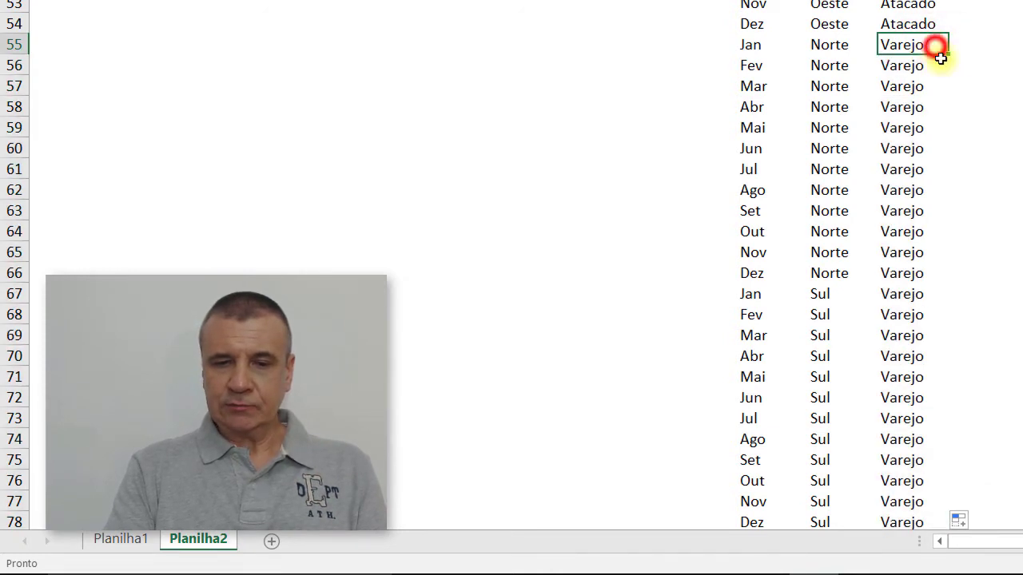
scroll(947, 114, "up", 2)
scroll(948, 114, "up", 5)
scroll(948, 114, "up", 7)
scroll(950, 111, "up", 3)
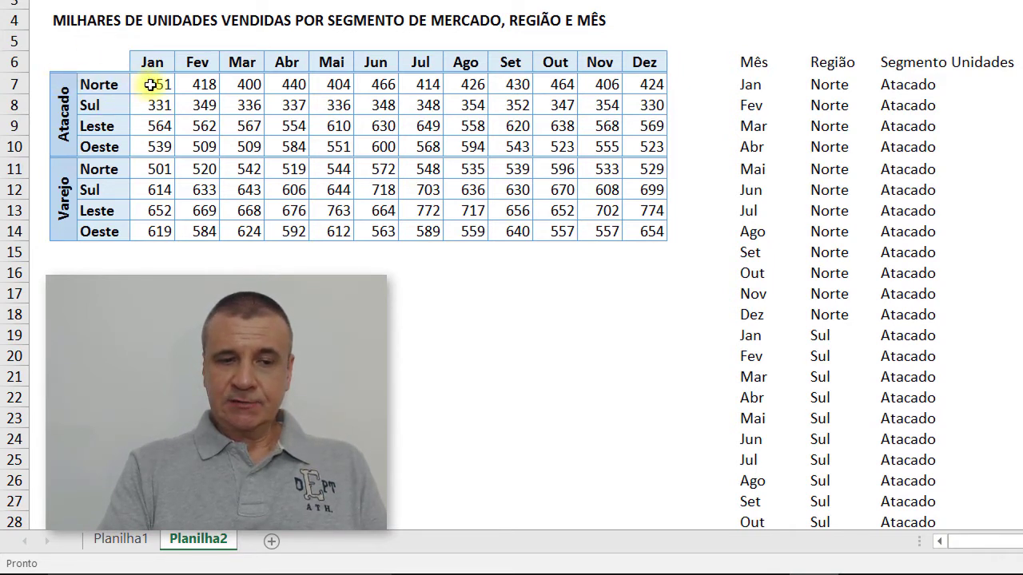
Copy the Atacado Norte monthly figures D7:O7 and select T7 under Unidades
left_click_drag(150, 85, 643, 83)
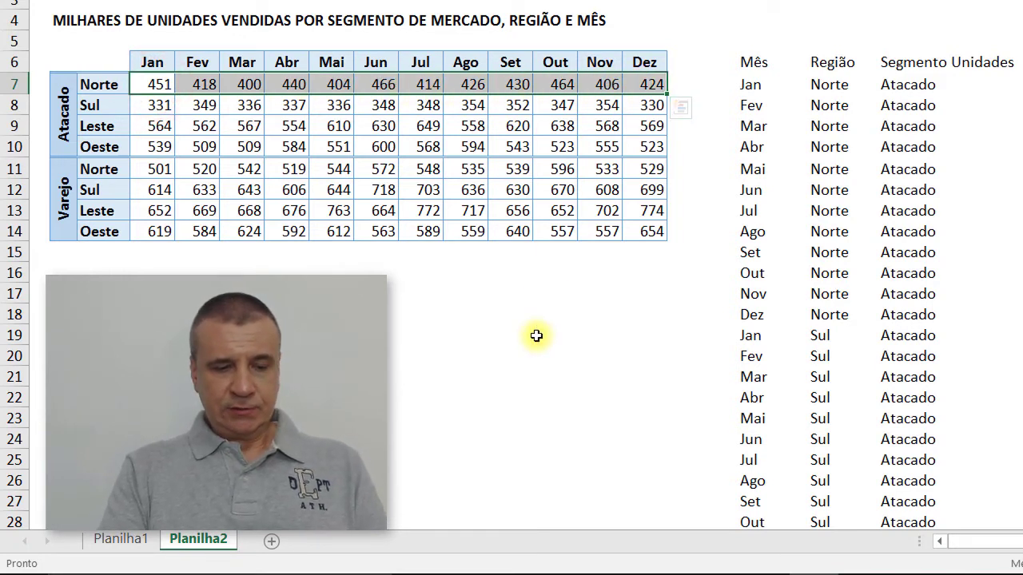
key("ctrl+c")
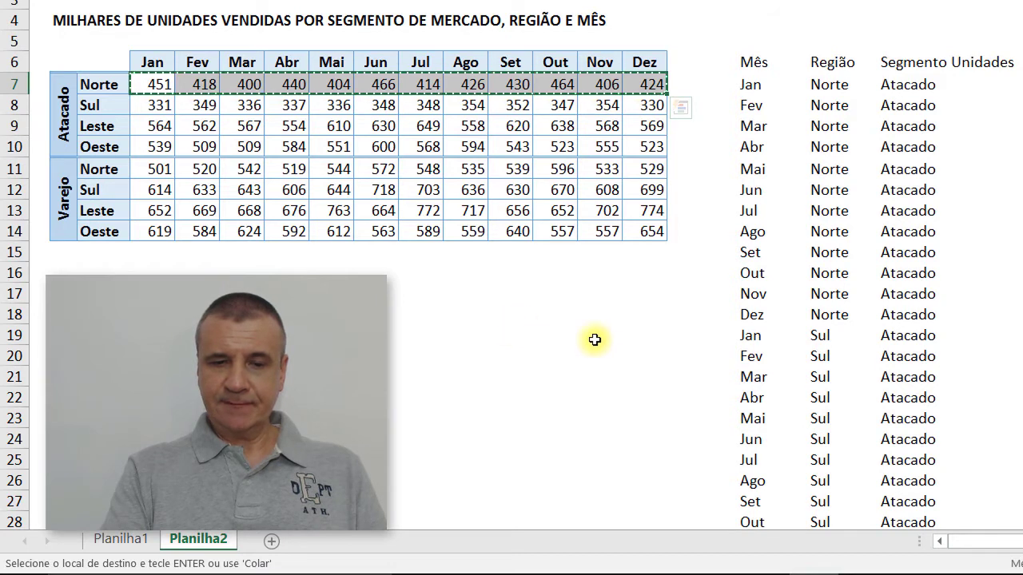
left_click(981, 84)
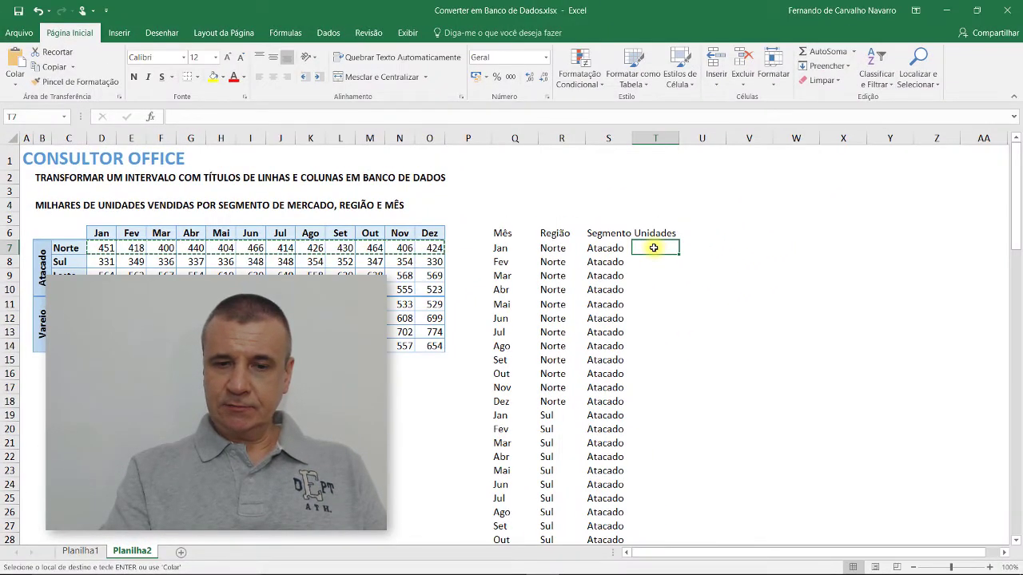
Paste the Norte figures into Unidades from T7 as transposed values only
right_click(654, 247)
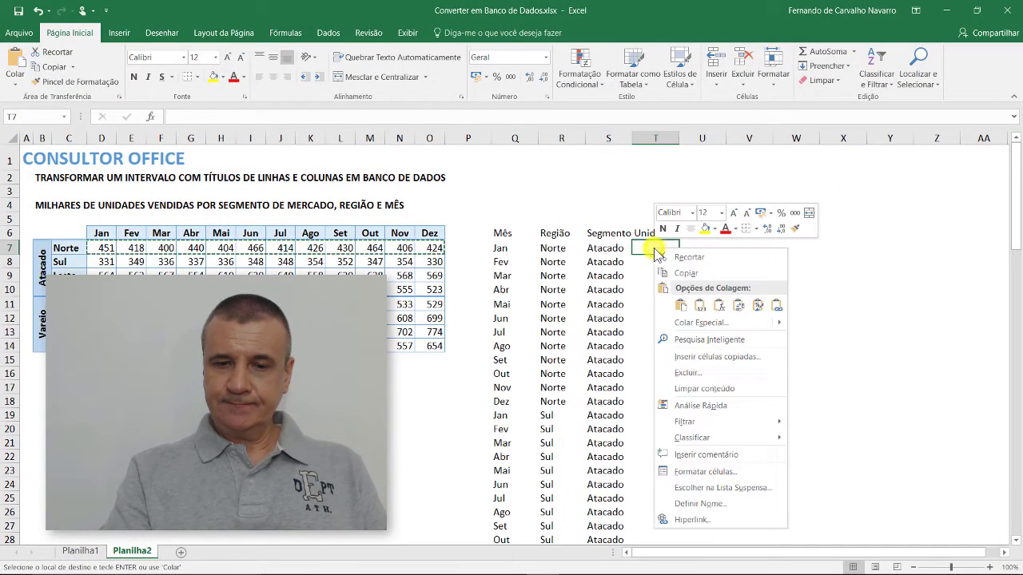
left_click(689, 324)
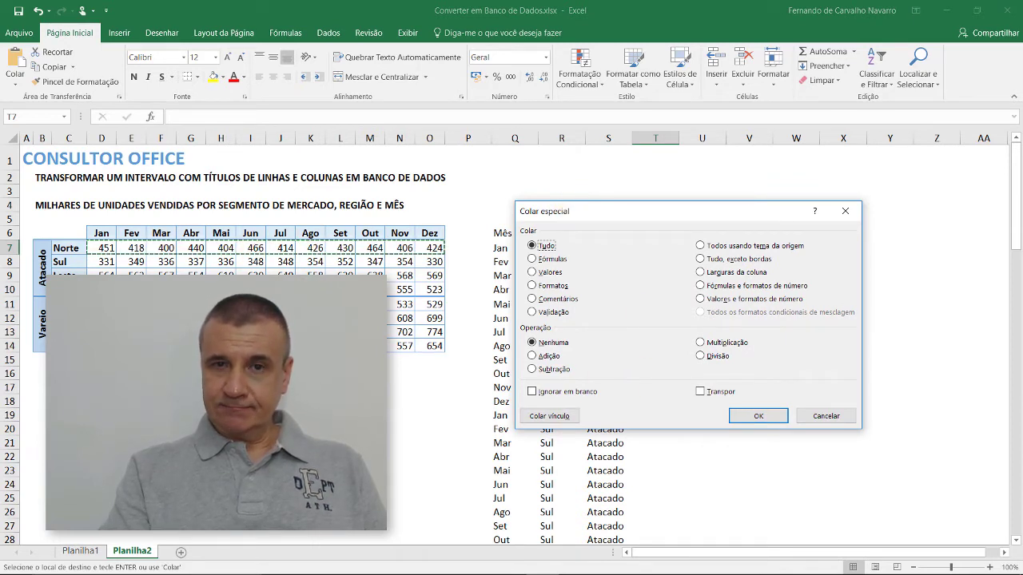
left_click(532, 272)
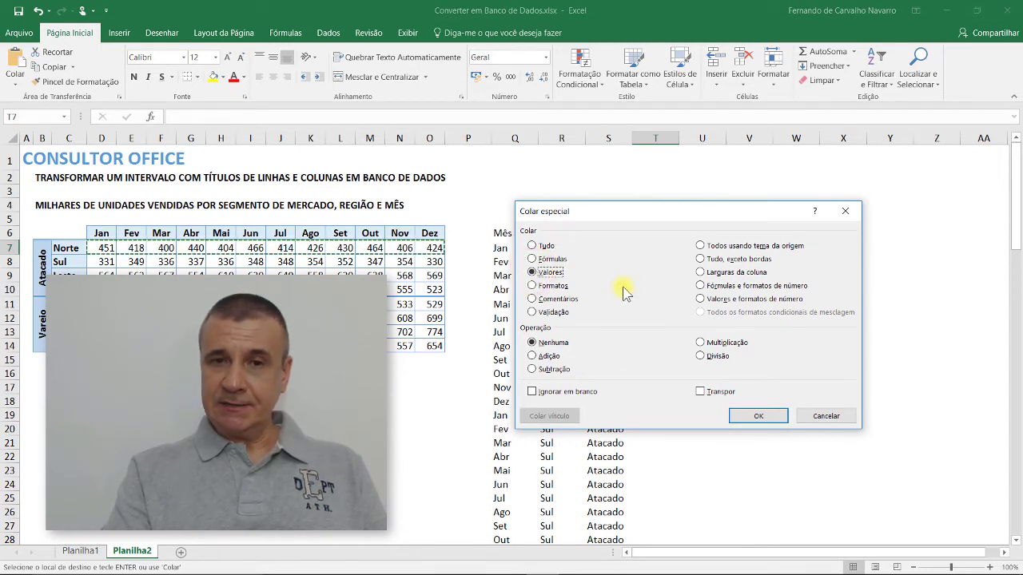
left_click(700, 392)
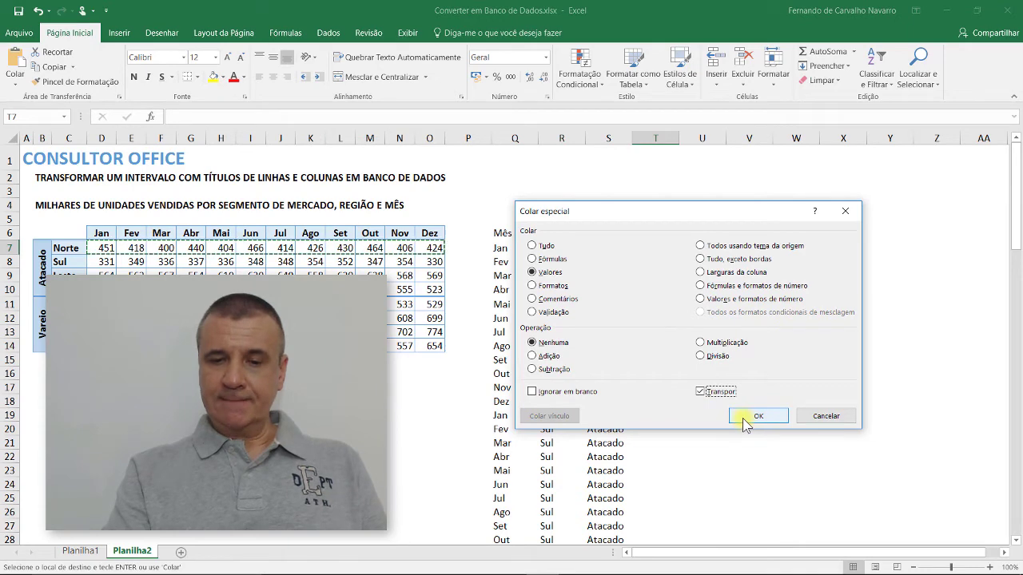
left_click(751, 417)
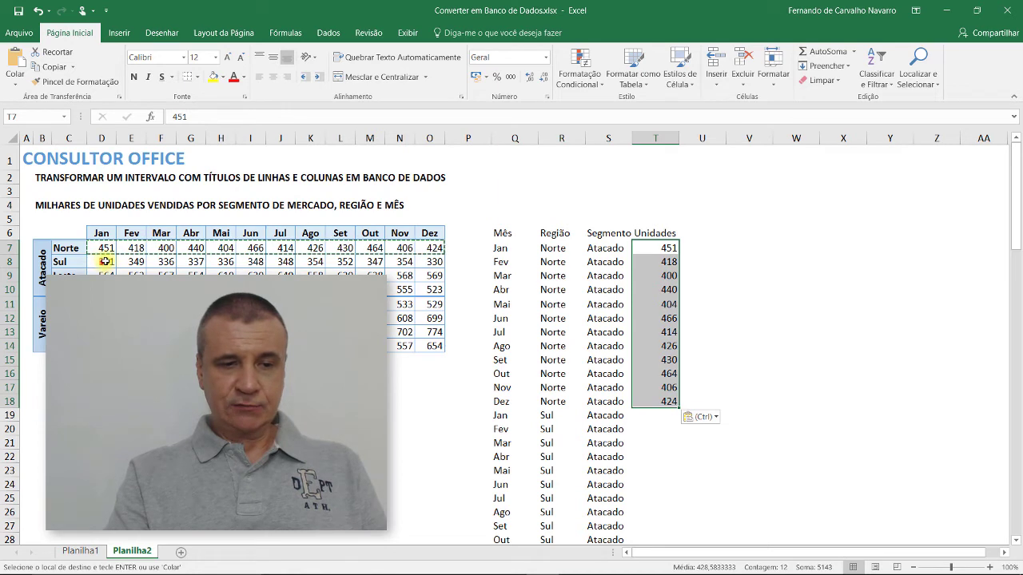
left_click_drag(105, 261, 429, 260)
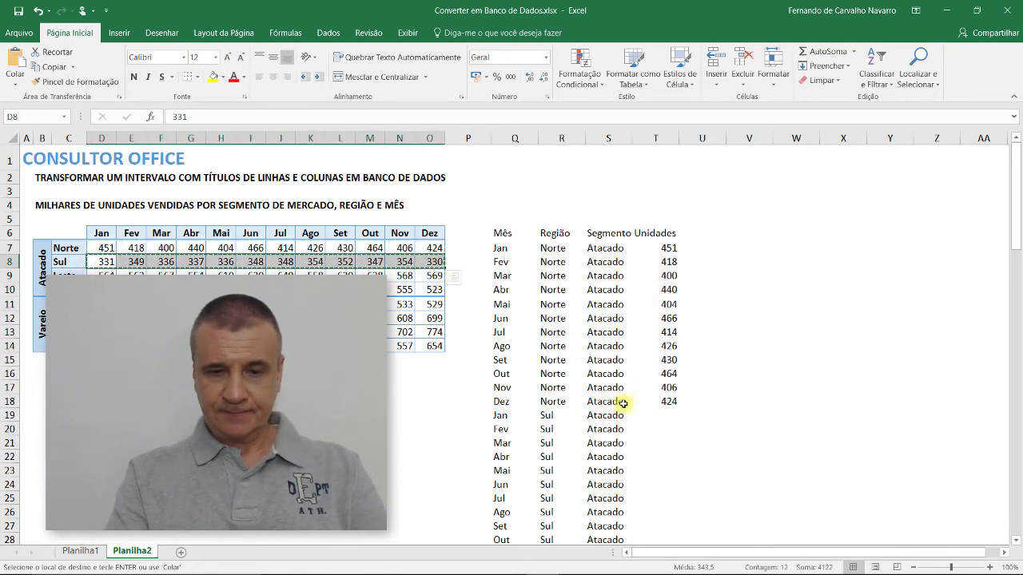
Paste the Atacado Sul row into T19 as transposed values, starting 331, 349, 336
left_click(663, 413)
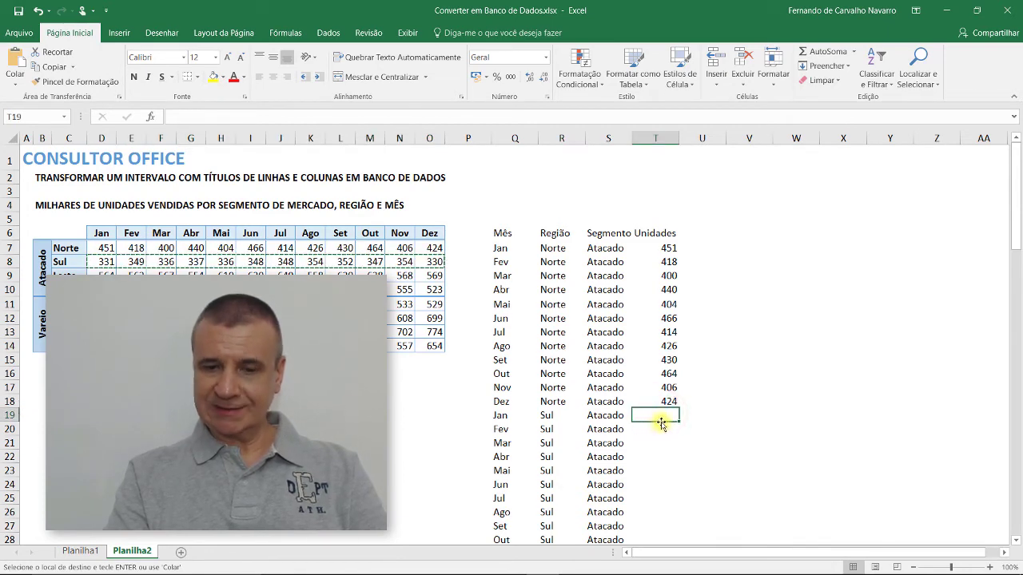
right_click(662, 422)
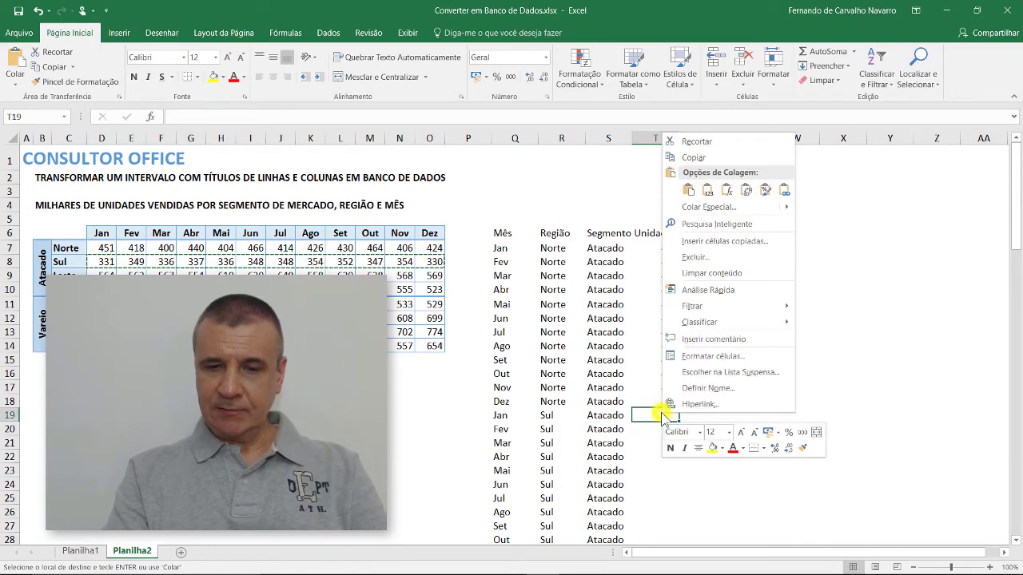
left_click(710, 207)
left_click(569, 151)
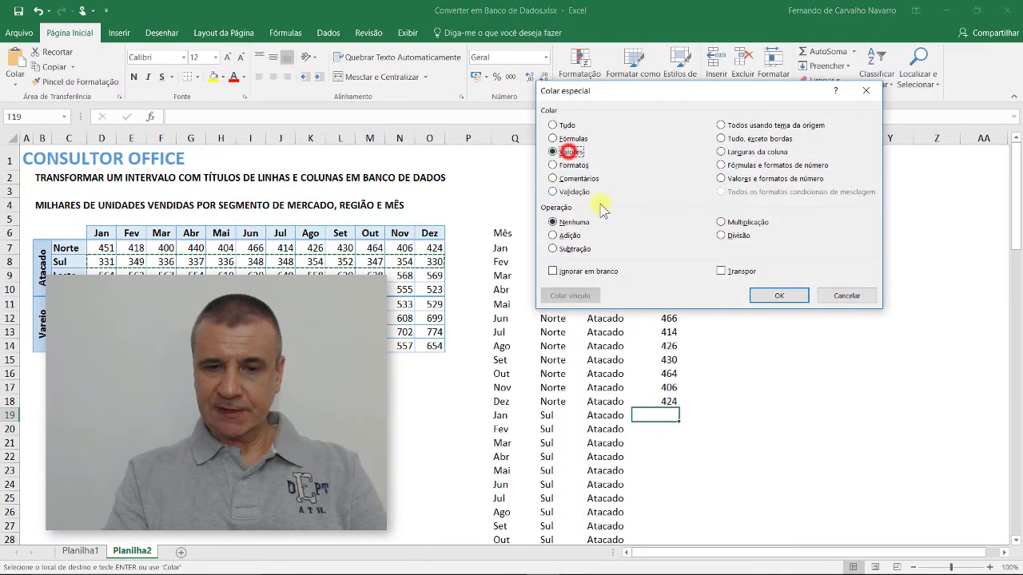
left_click(723, 271)
left_click(779, 296)
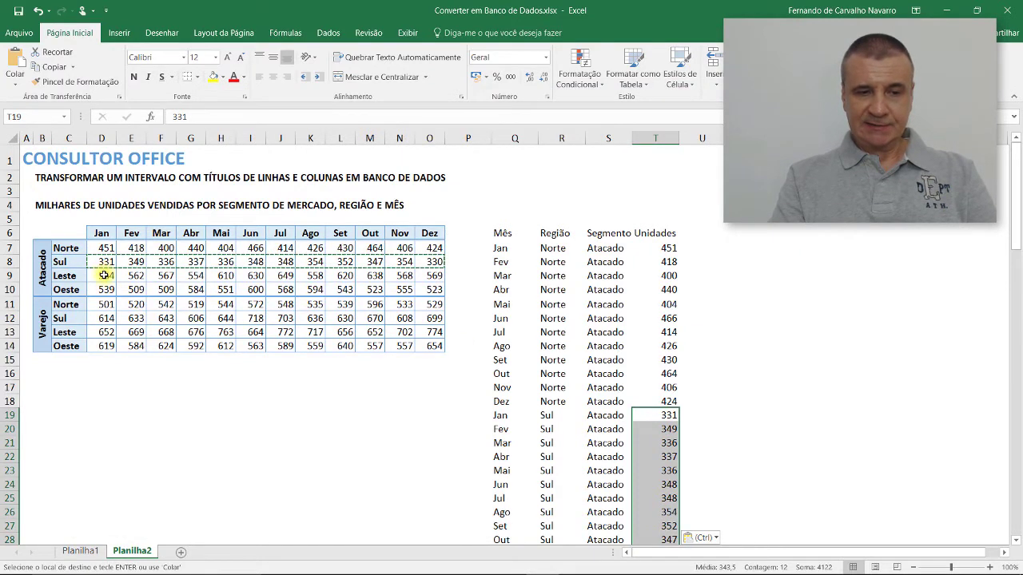
Copy the Atacado Leste monthly row and paste it transposed as values at T31
left_click_drag(104, 275, 431, 279)
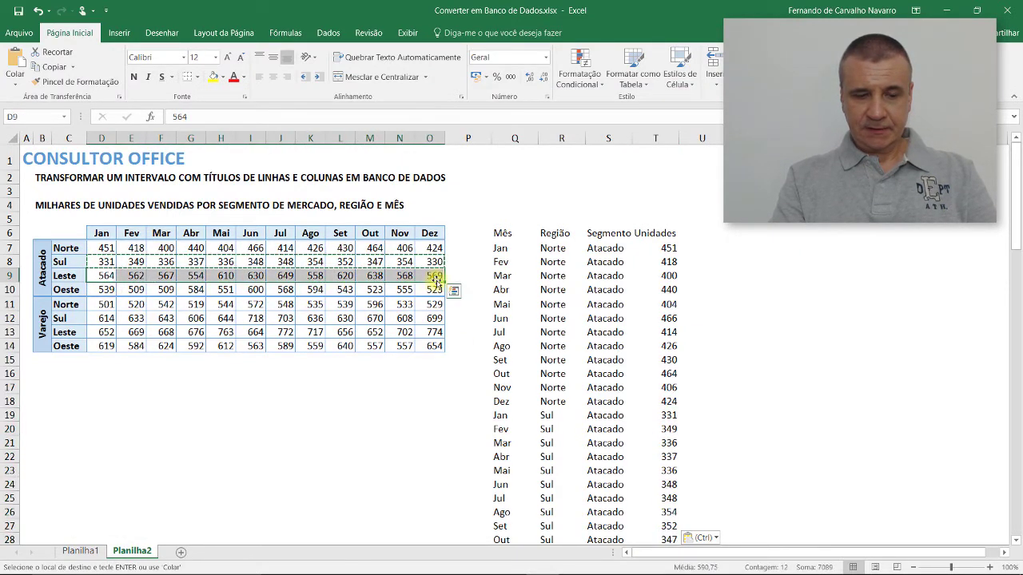
key("ctrl+c")
scroll(616, 382, "down", 2)
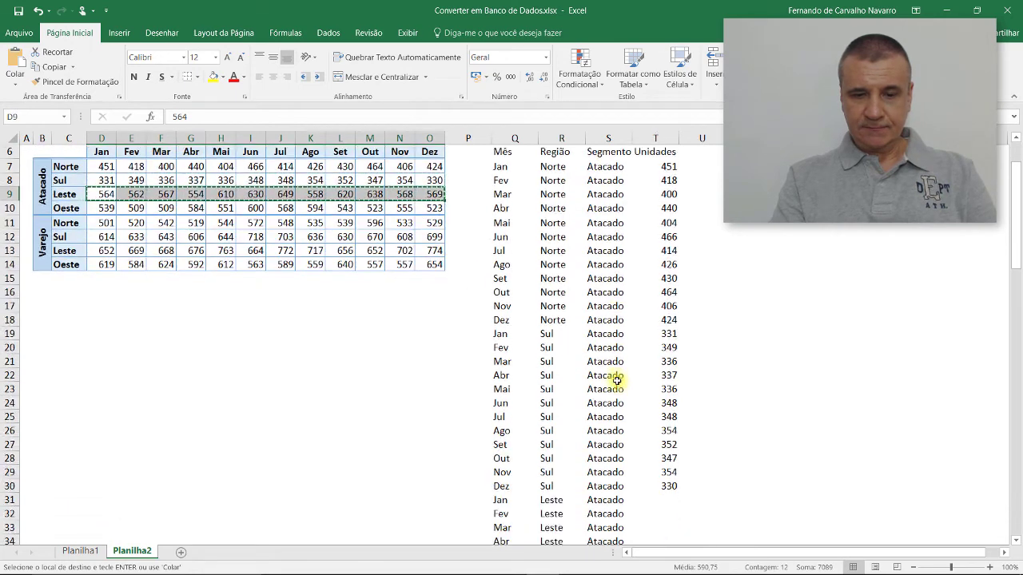
scroll(644, 416, "down", 2)
right_click(657, 399)
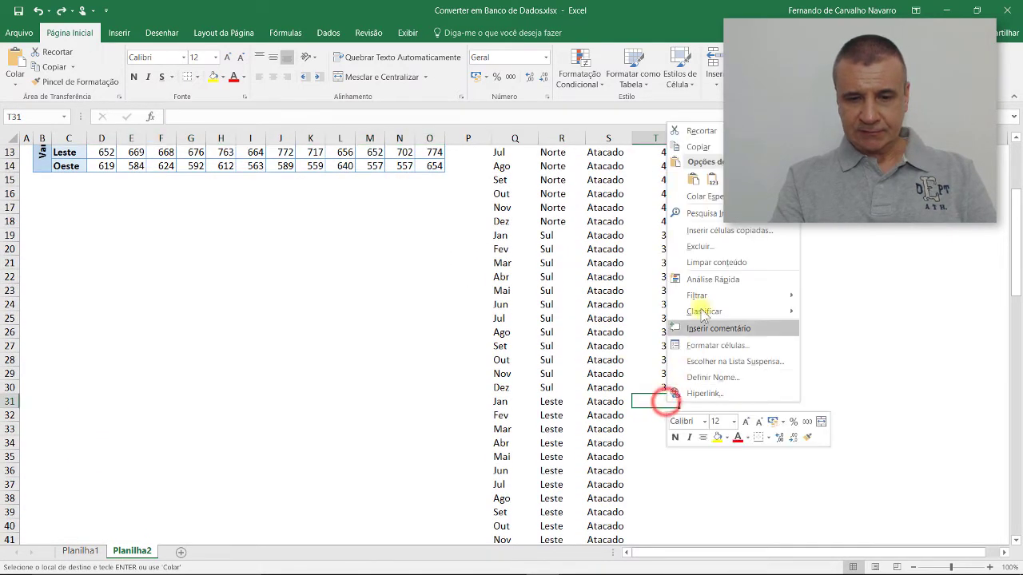
left_click(700, 198)
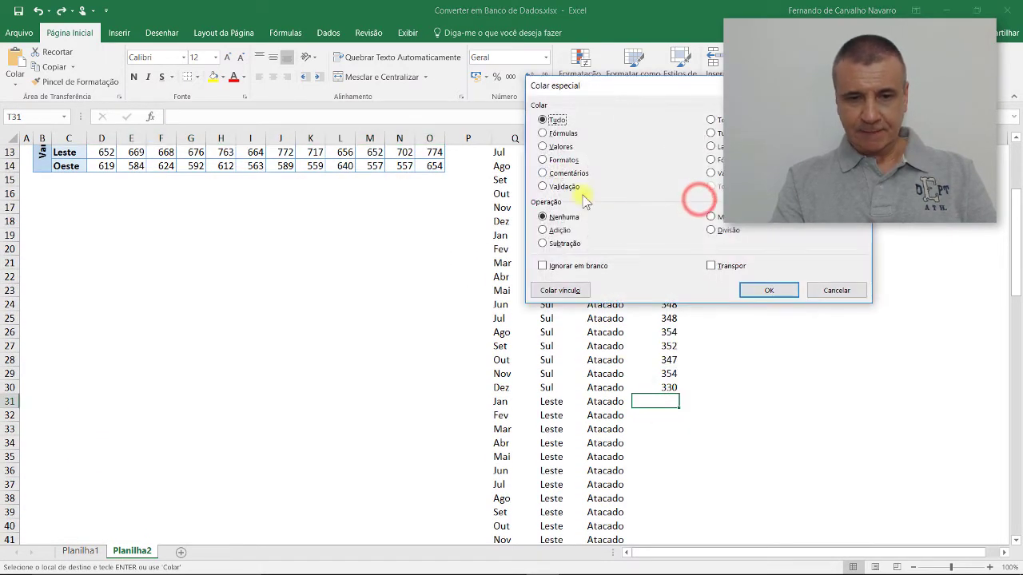
left_click(559, 147)
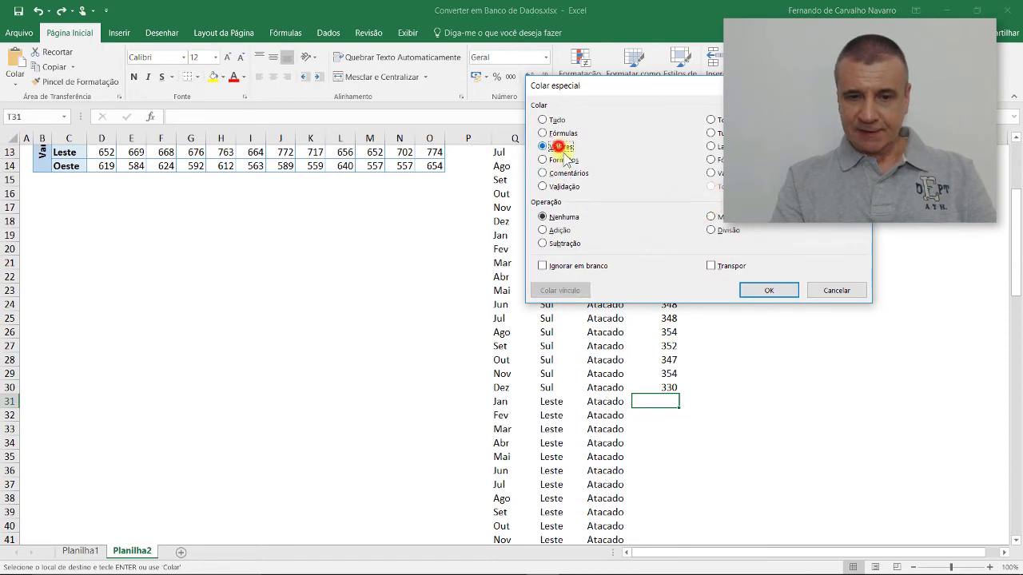
left_click(711, 267)
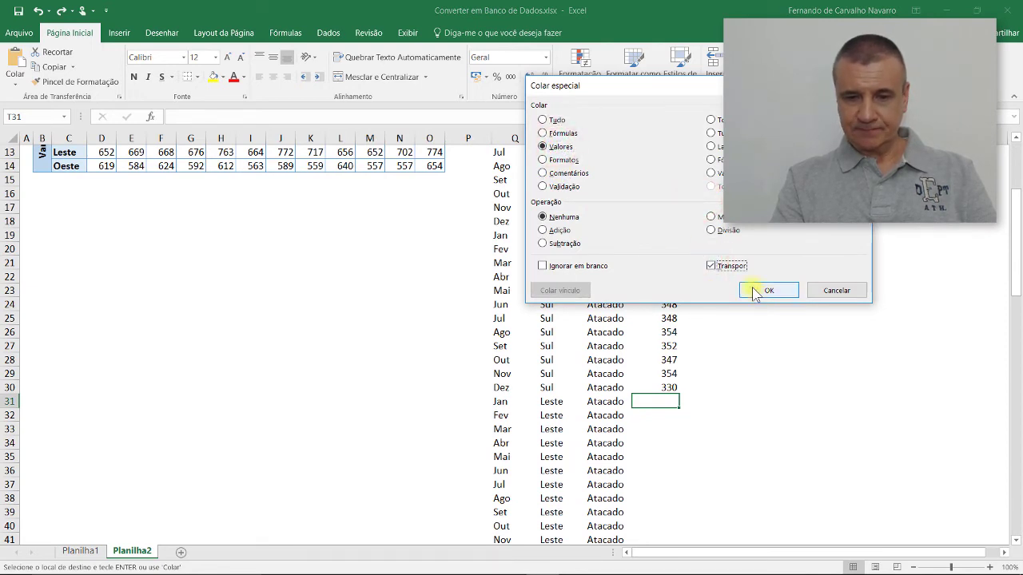
left_click(754, 289)
Paste the Atacado Oeste monthly row transposed as values starting at T43
scroll(512, 292, "up", 4)
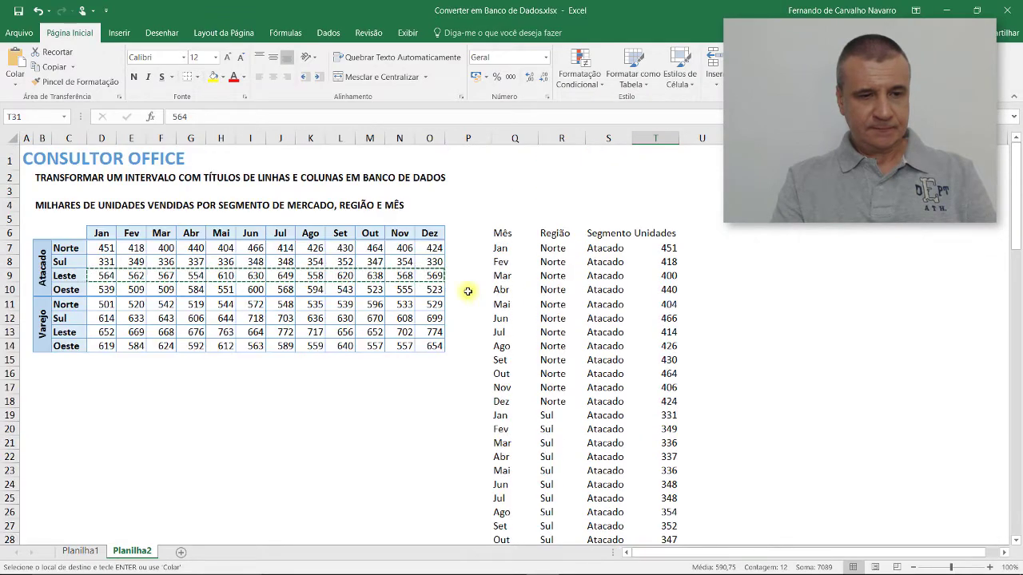
left_click_drag(107, 289, 435, 289)
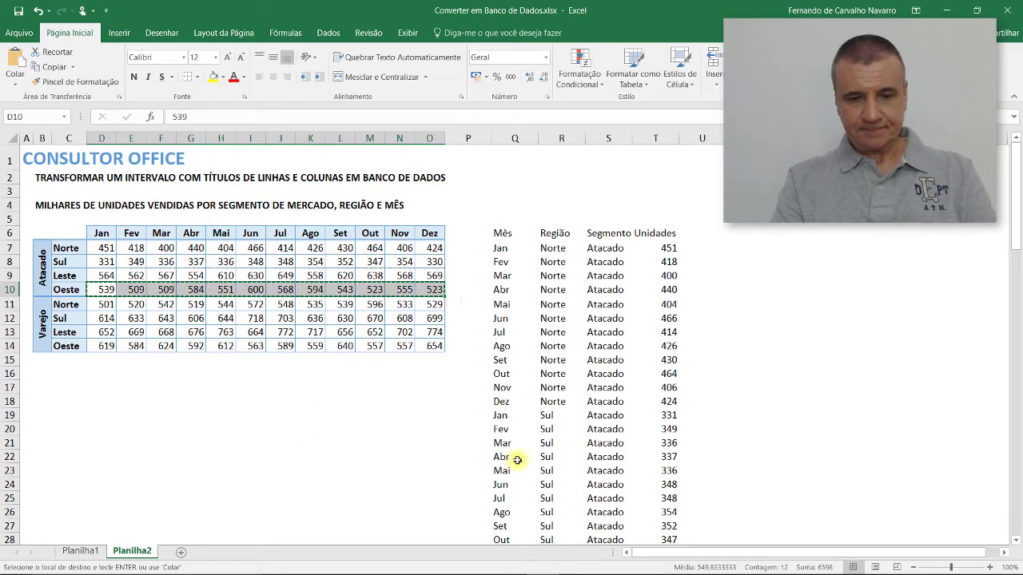
scroll(521, 462, "down", 8)
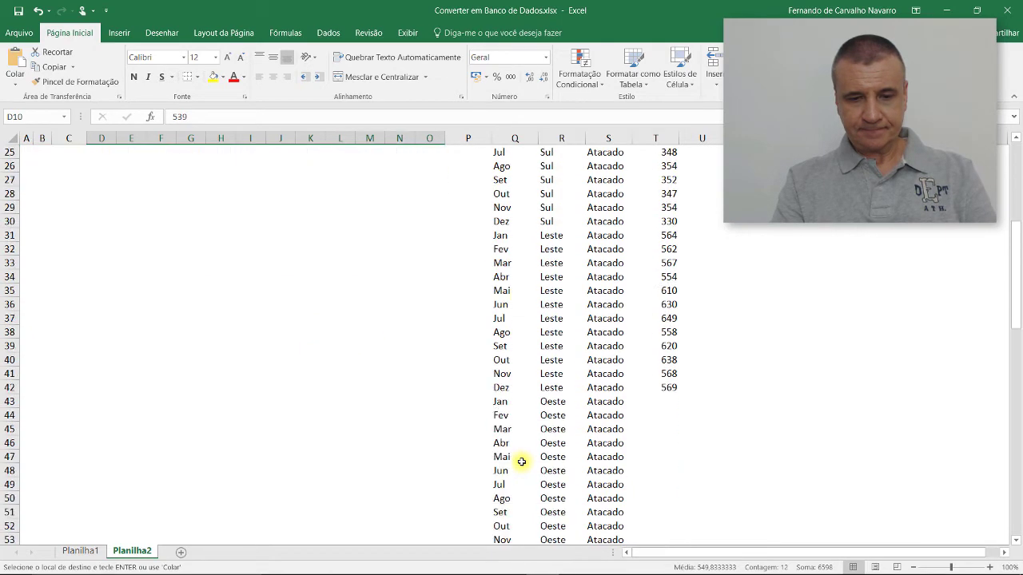
left_click(662, 401)
right_click(663, 404)
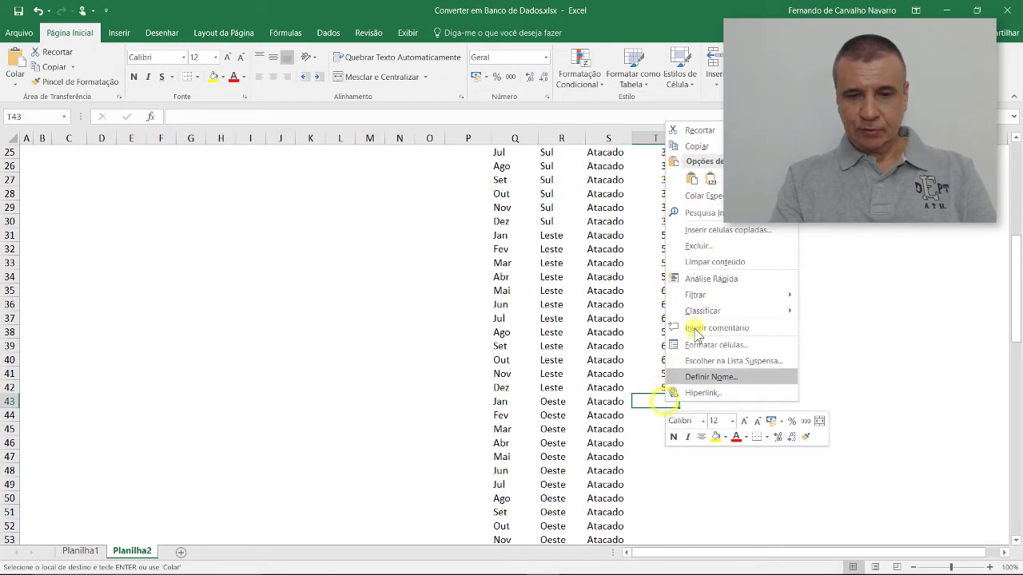
left_click(712, 195)
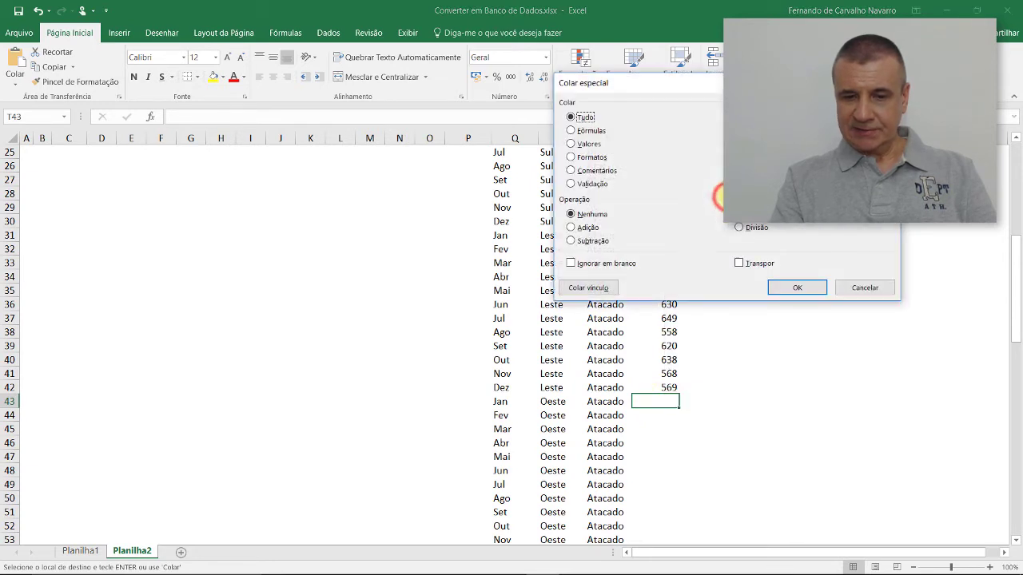
left_click(589, 144)
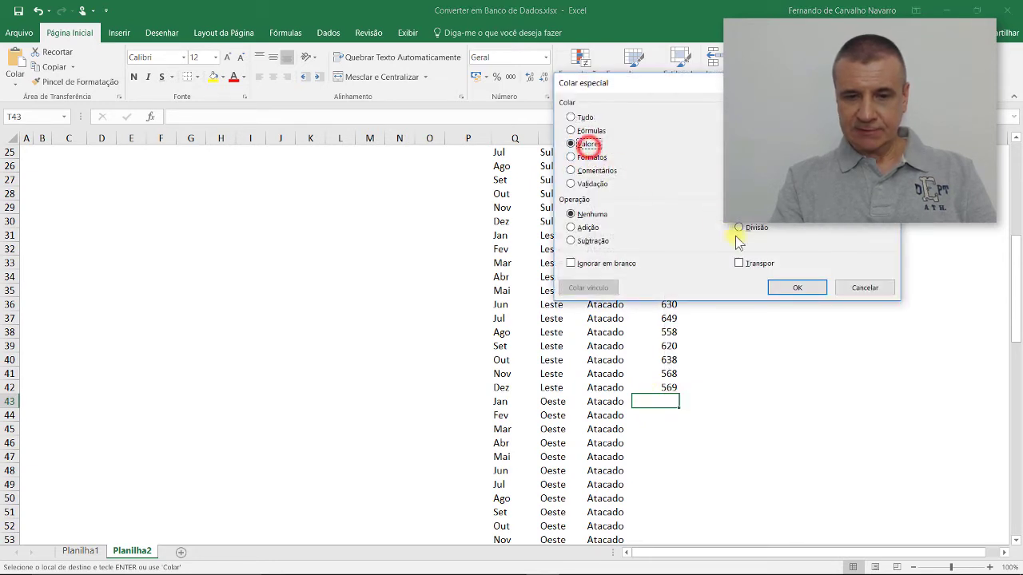
left_click(740, 263)
left_click(780, 287)
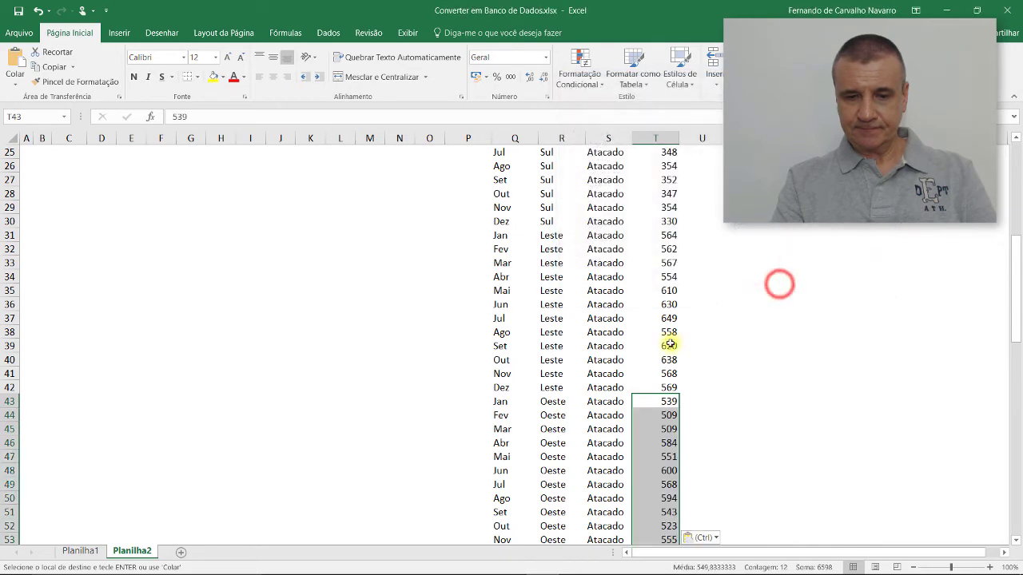
Paste the Varejo Norte monthly row transposed as values from T55, starting 501
scroll(669, 345, "up", 6)
scroll(668, 345, "up", 2)
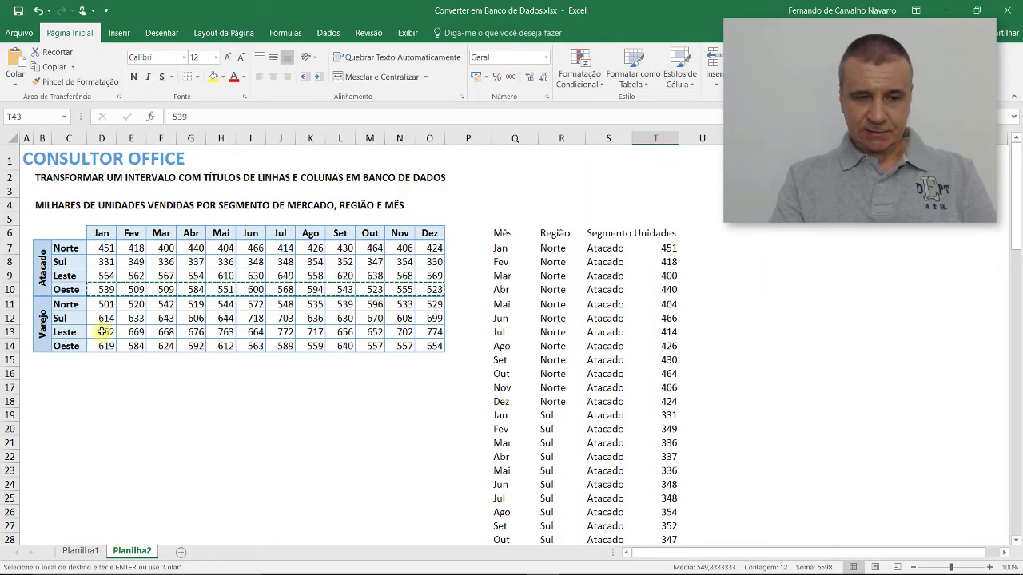
mouse_move(106, 306)
left_mouse_down()
mouse_move(344, 289)
mouse_move(429, 309)
left_mouse_up()
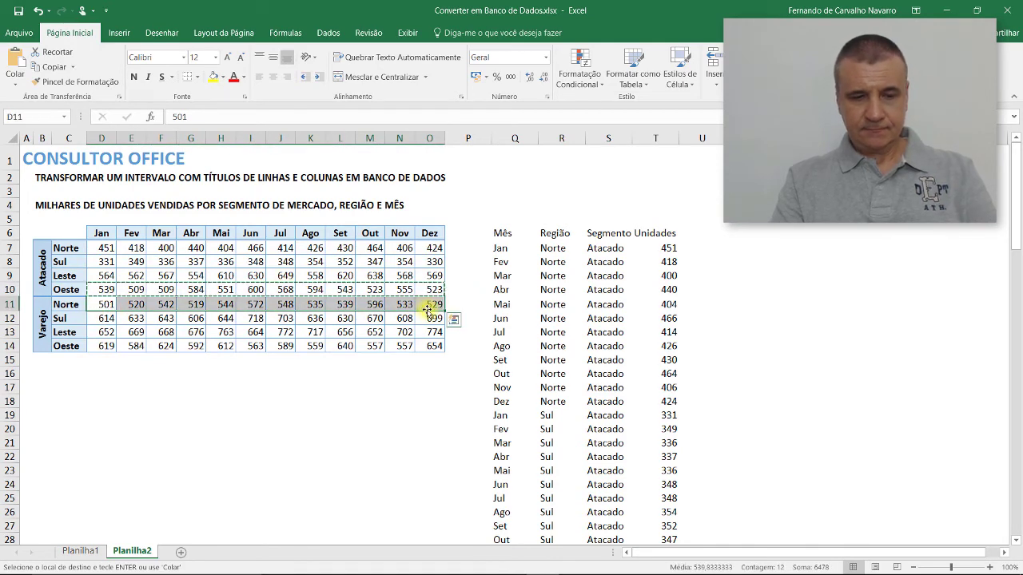
scroll(490, 416, "down", 5)
scroll(490, 416, "down", 6)
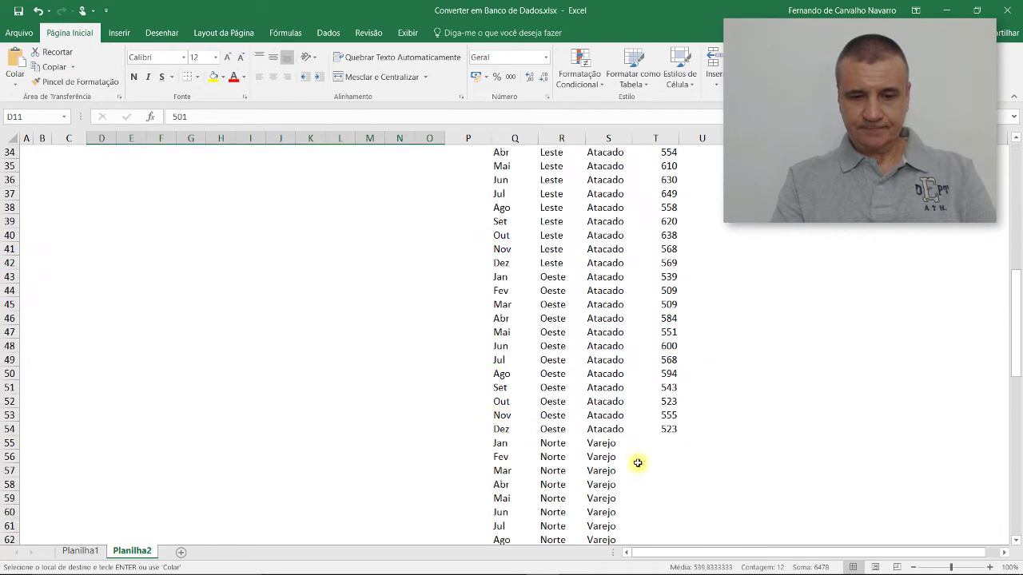
left_click(663, 442)
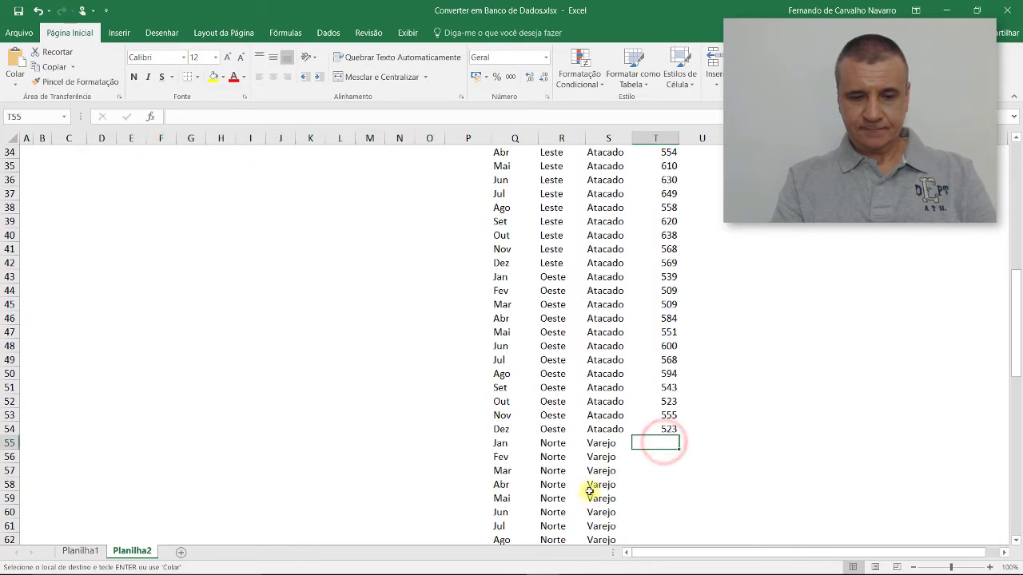
right_click(653, 445)
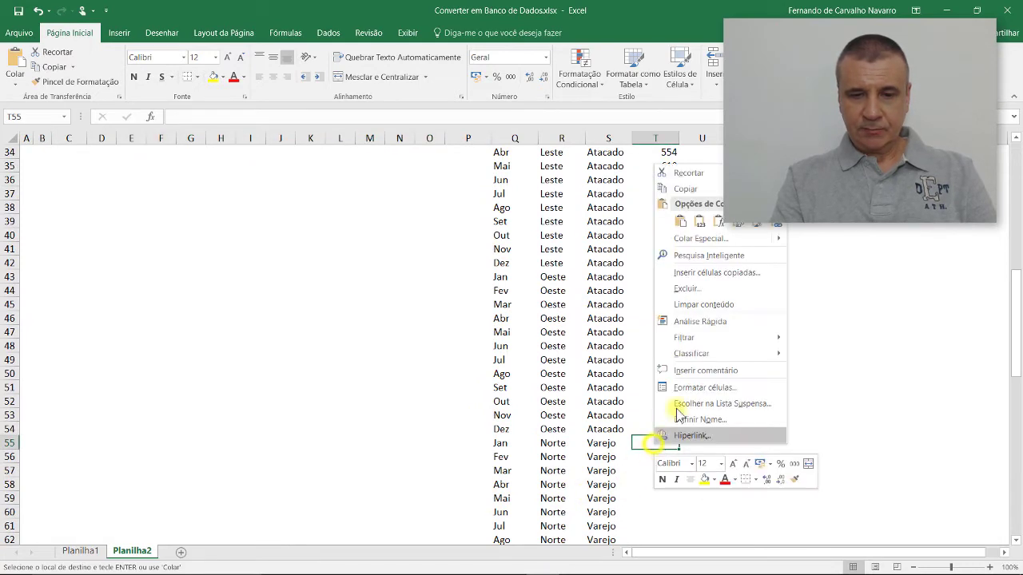
left_click(709, 237)
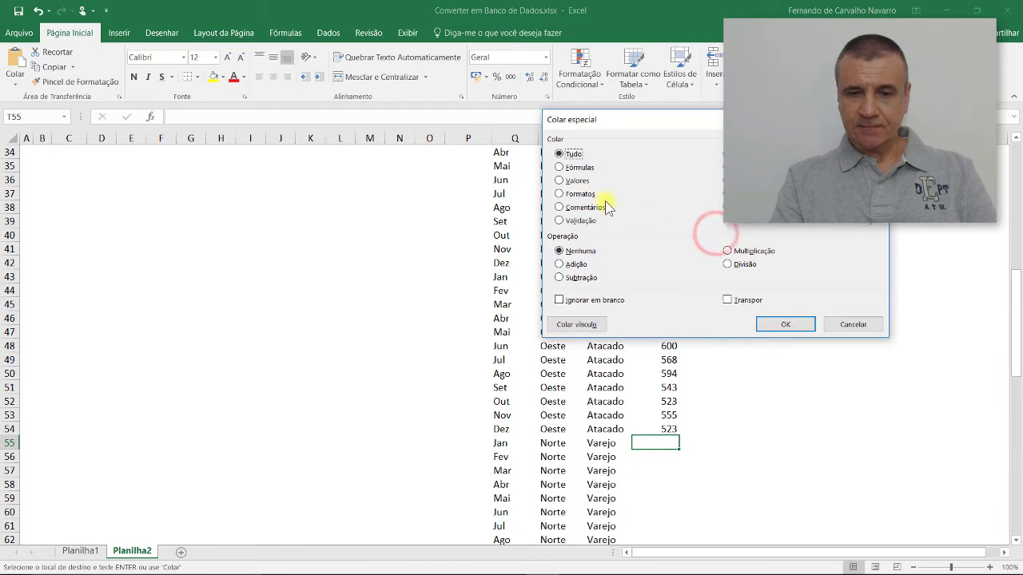
left_click(577, 180)
left_click(753, 302)
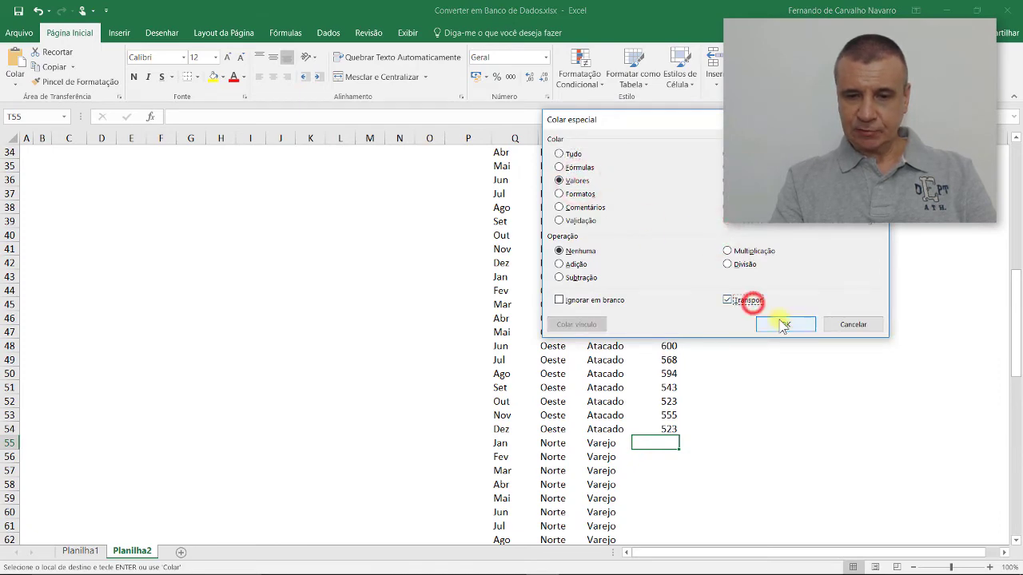
left_click(782, 323)
scroll(811, 427, "up", 4)
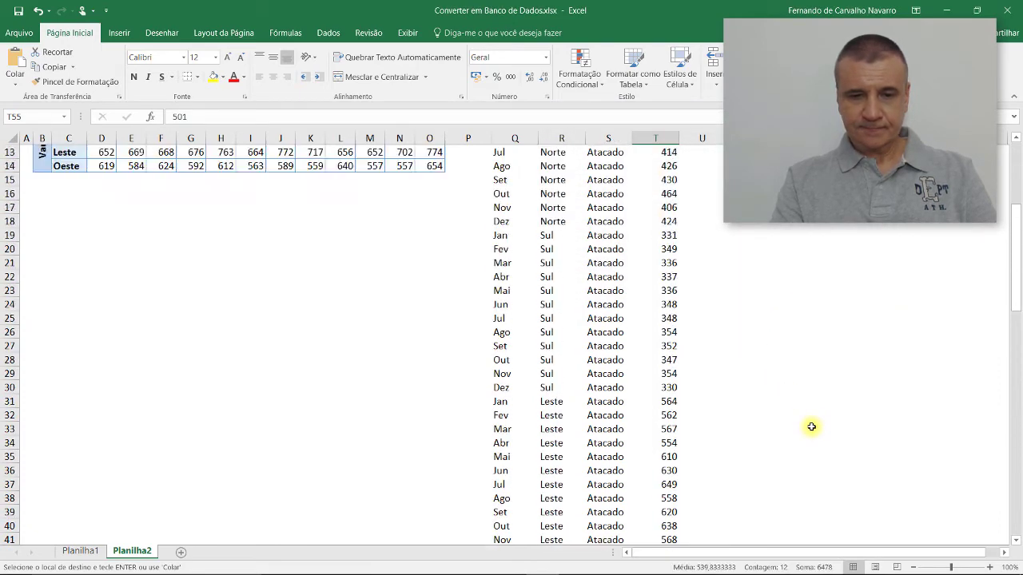
scroll(814, 425, "up", 7)
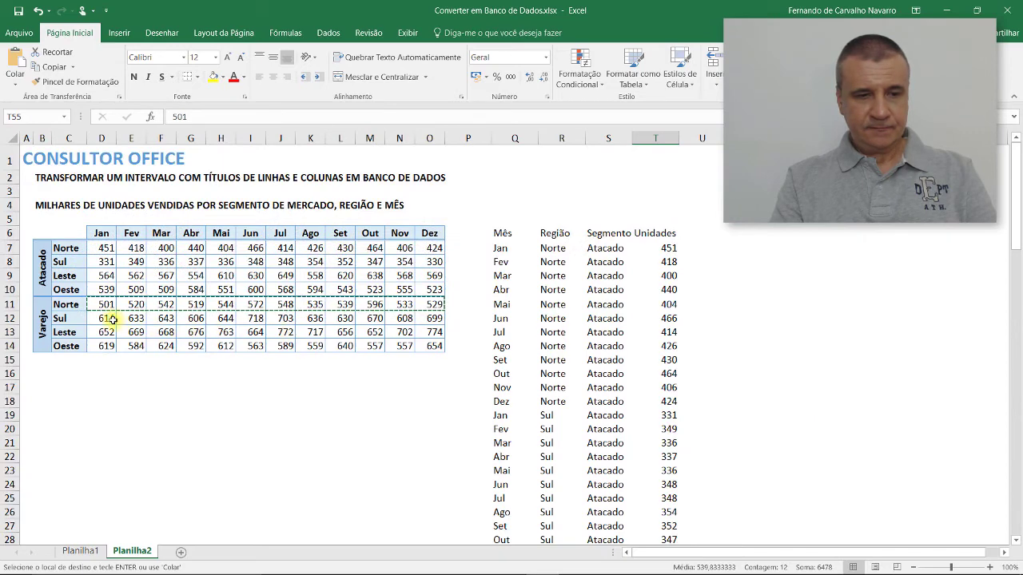
Paste the Varejo Sul monthly figures as values into T67:T78, 614 to 699
left_click_drag(106, 318, 425, 319)
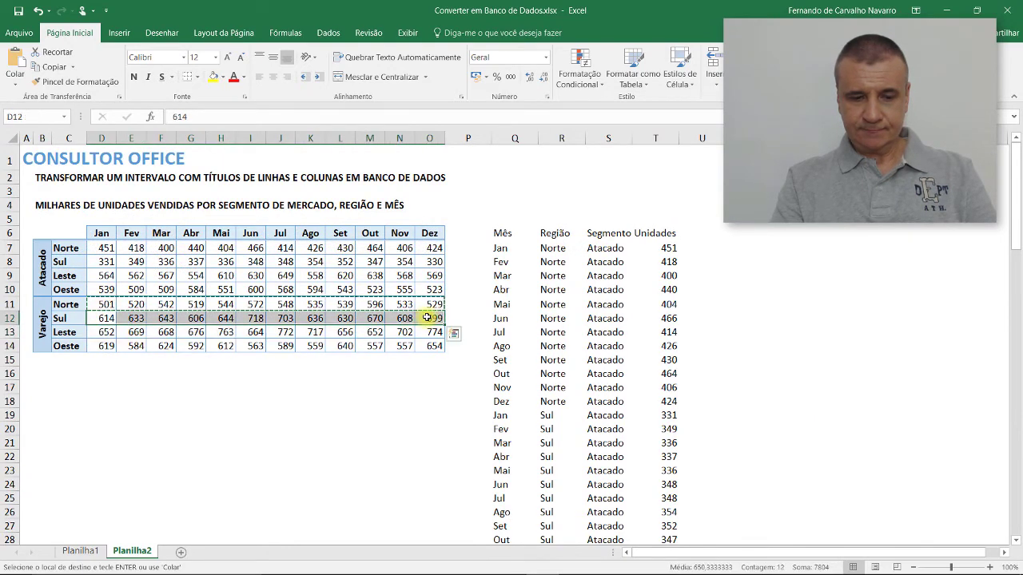
scroll(613, 432, "down", 5)
scroll(613, 433, "down", 5)
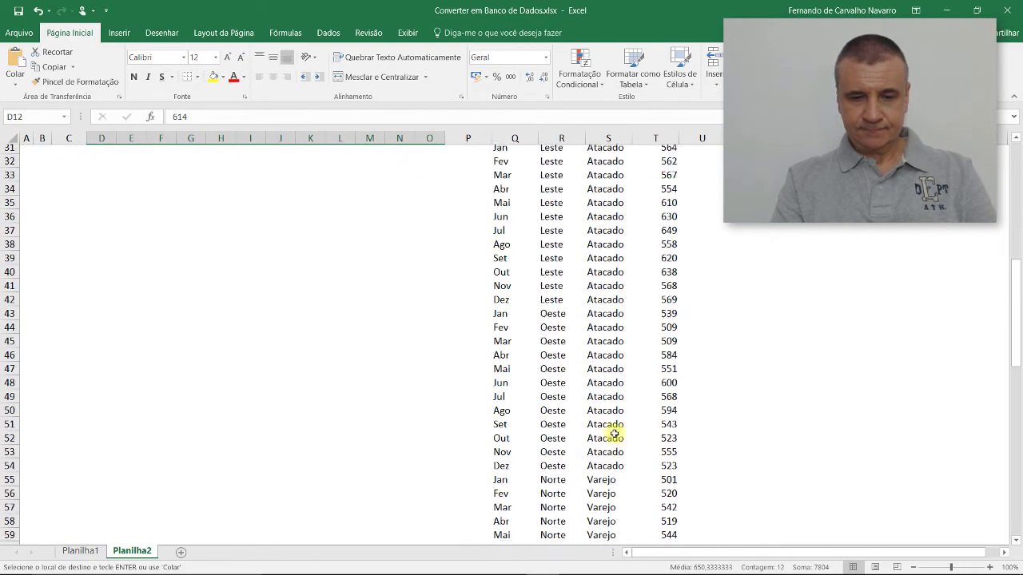
scroll(613, 432, "down", 4)
scroll(631, 384, "down", 3)
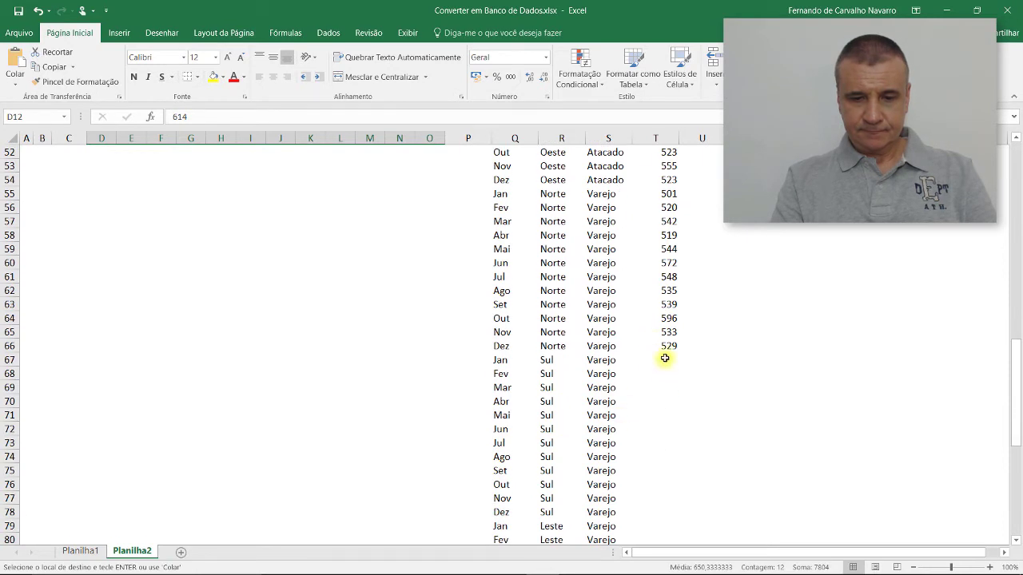
right_click(665, 359)
left_click(710, 148)
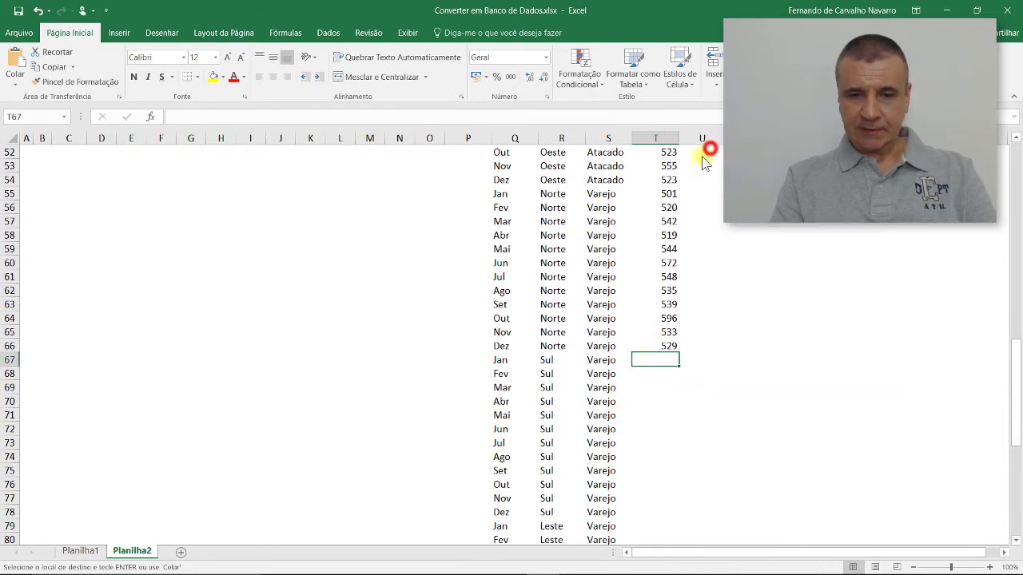
left_click(570, 96)
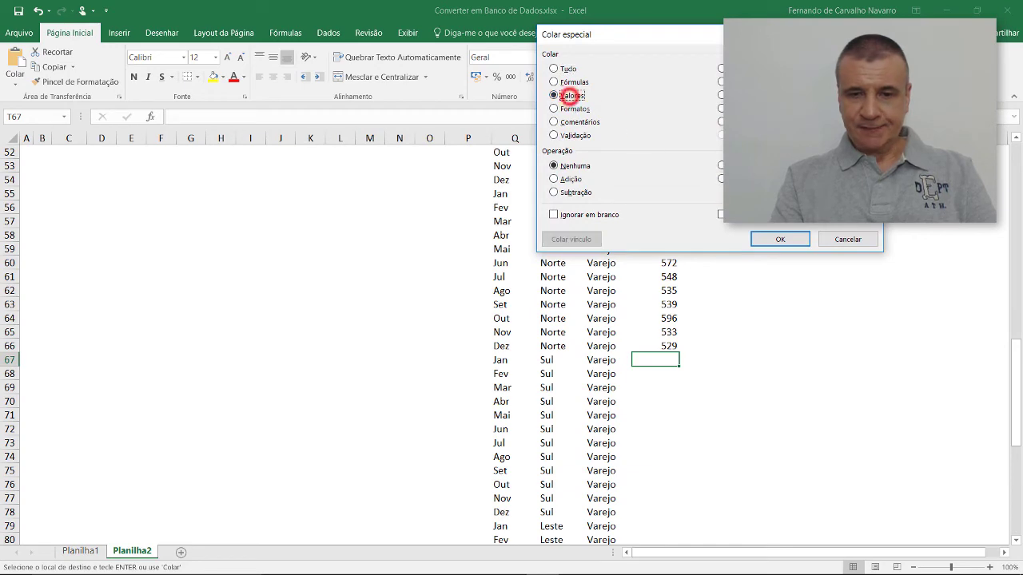
left_click(773, 242)
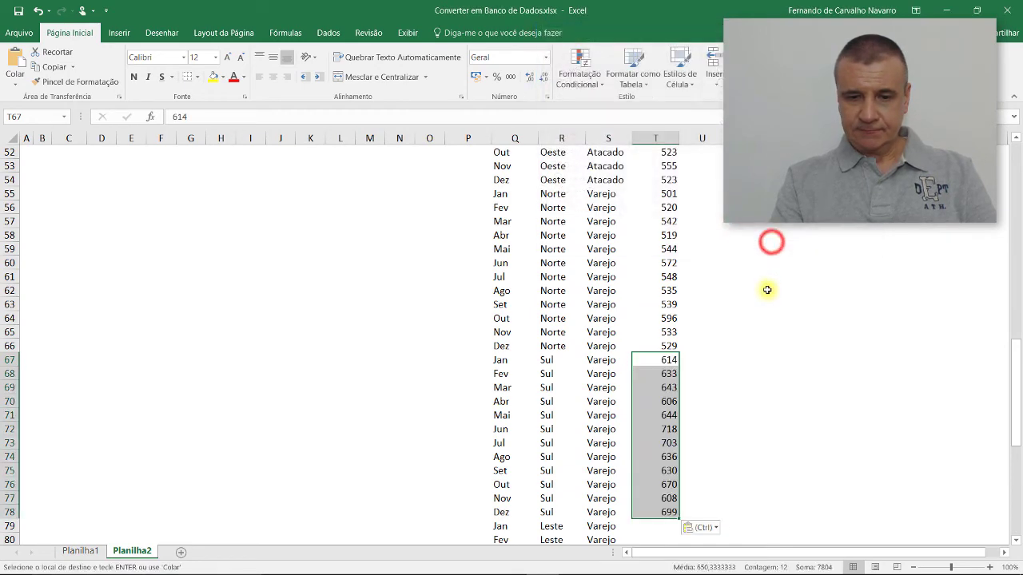
Copy row 13's Varejo Leste figures and paste them as values from T79, starting 652
scroll(695, 442, "up", 16)
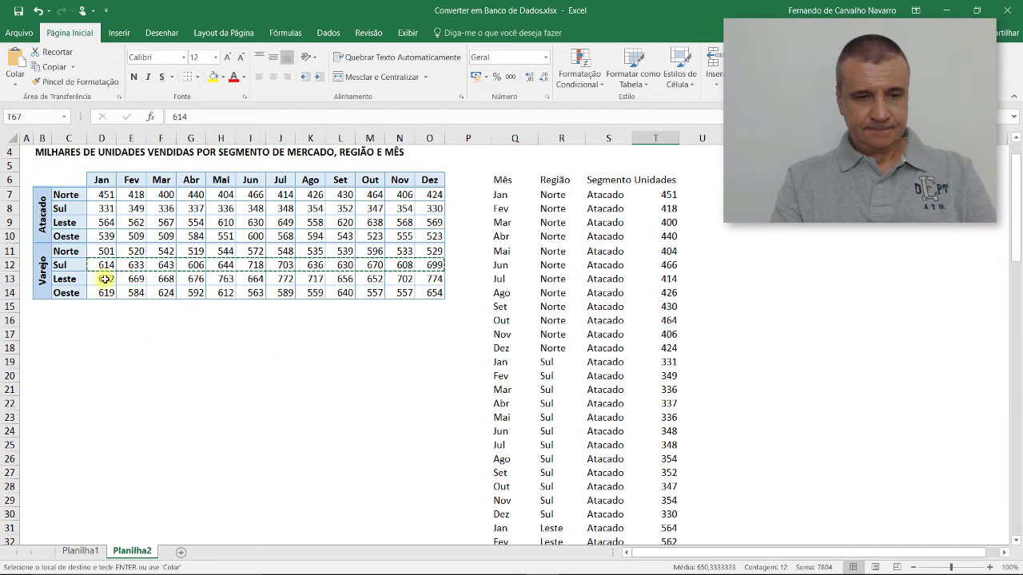
left_click_drag(104, 279, 432, 279)
key("ctrl+c")
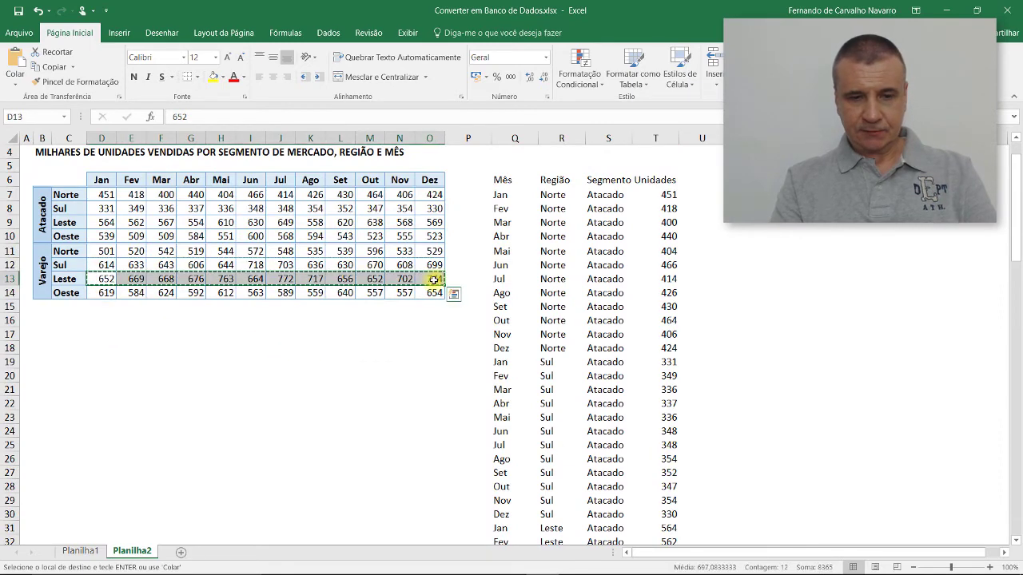
scroll(507, 388, "down", 4)
scroll(507, 388, "down", 10)
scroll(512, 392, "down", 4)
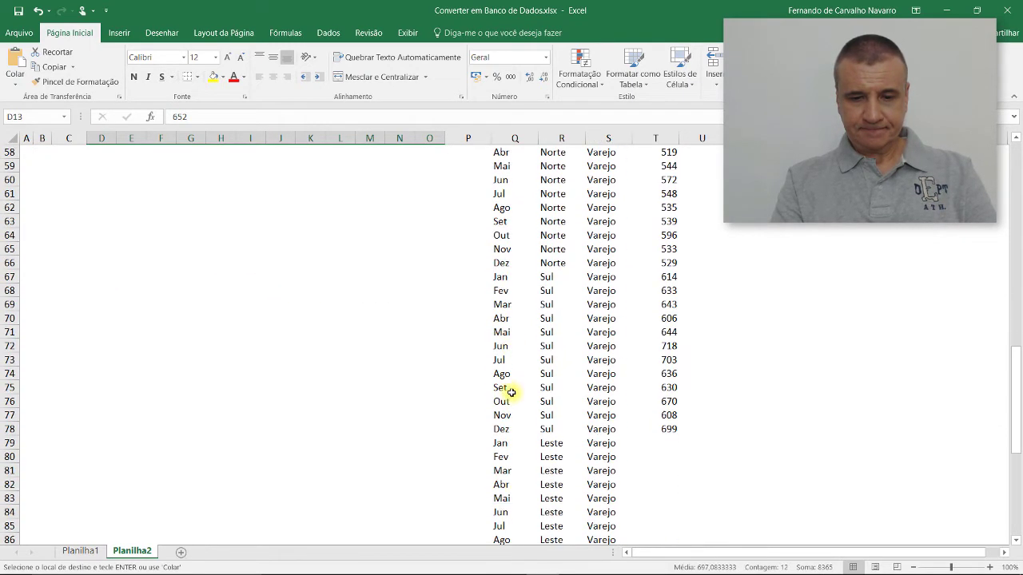
scroll(511, 392, "down", 2)
left_click(663, 359)
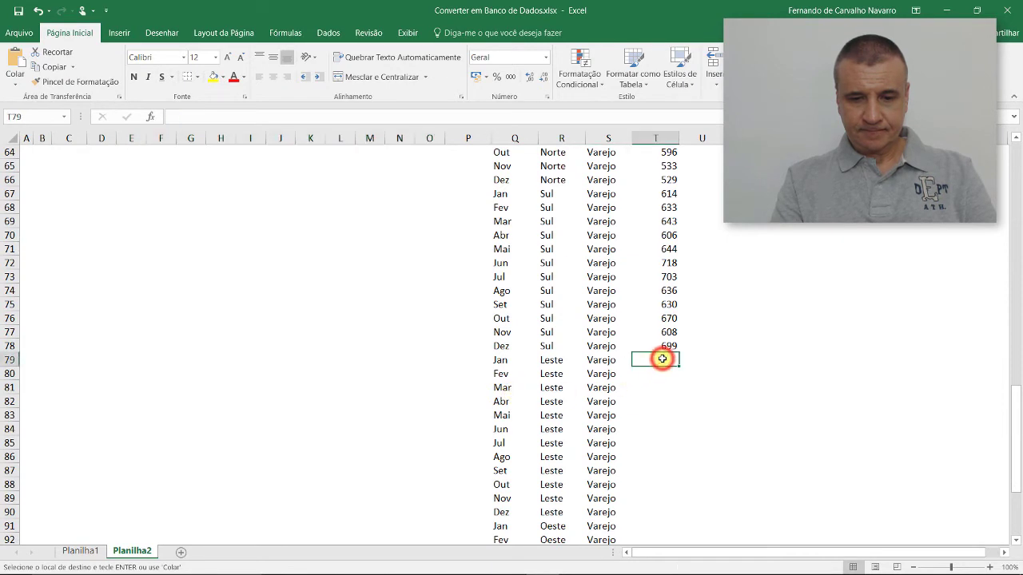
right_click(663, 358)
left_click(720, 153)
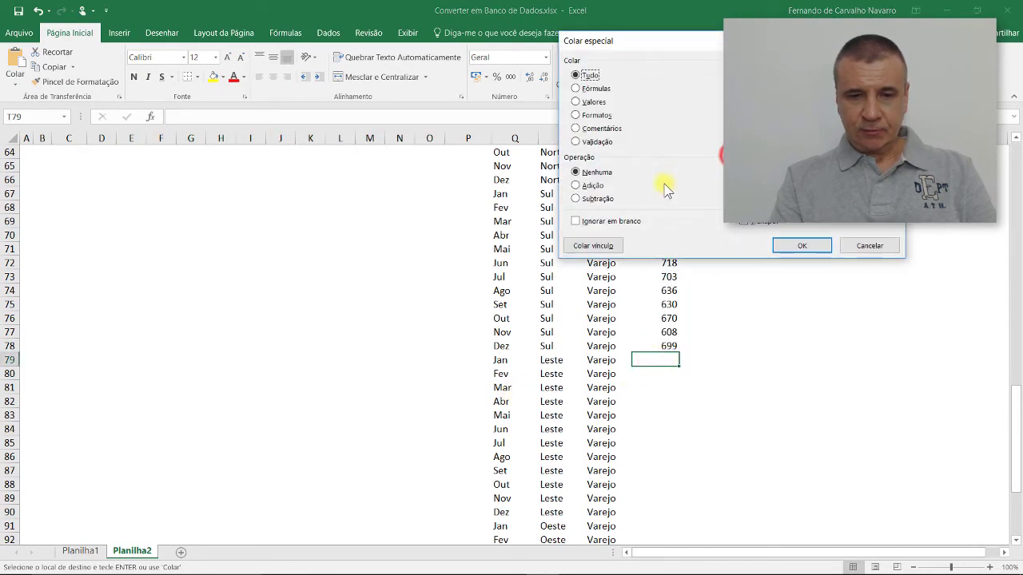
left_click(593, 102)
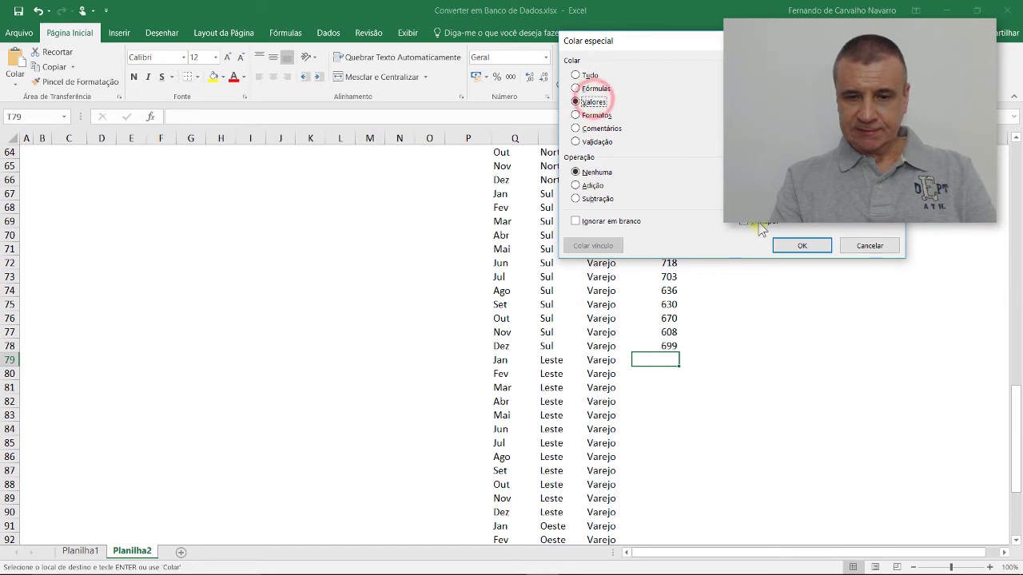
left_click(794, 245)
scroll(642, 386, "up", 7)
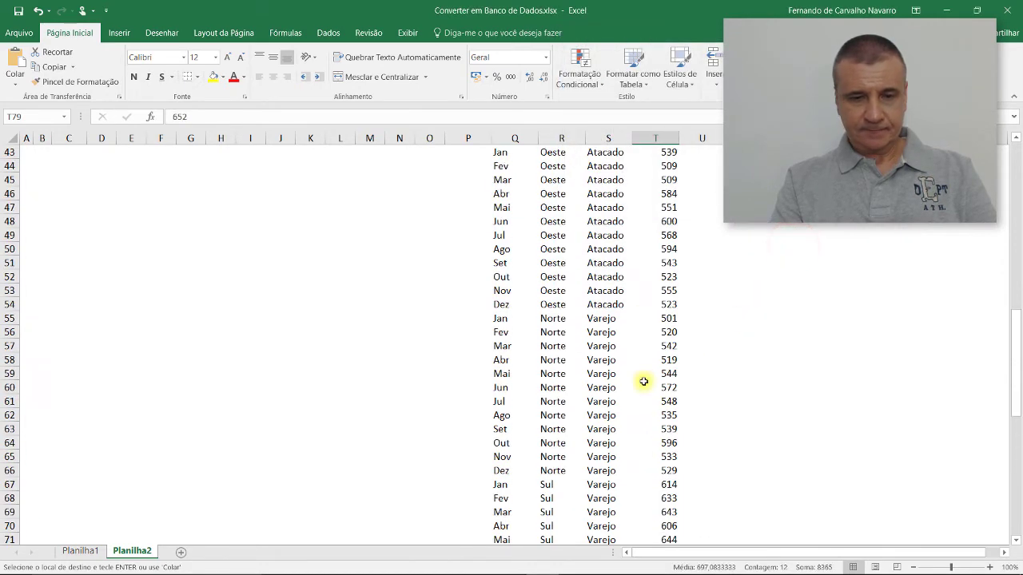
scroll(642, 383, "up", 8)
scroll(642, 382, "up", 3)
scroll(642, 382, "up", 3)
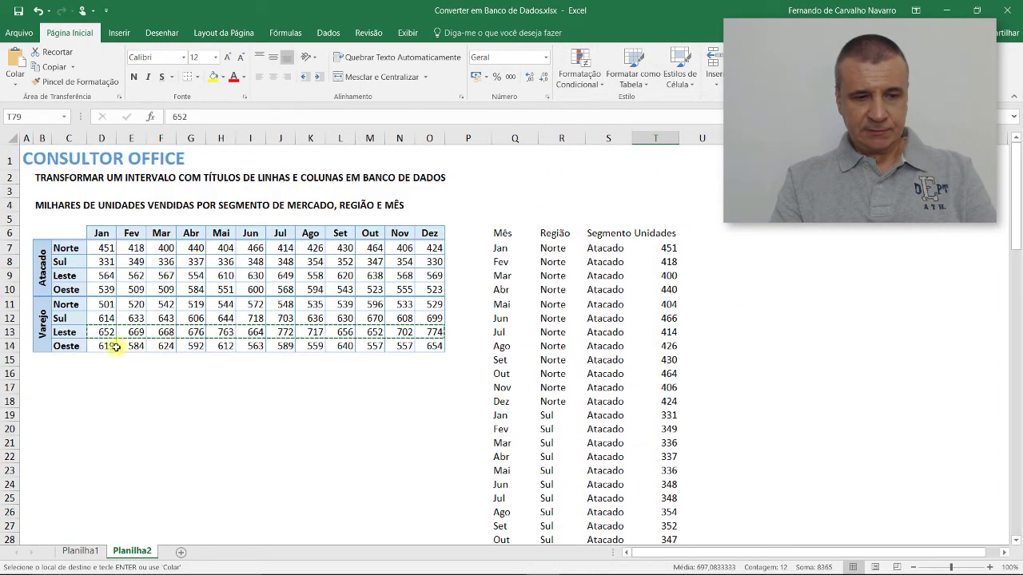
Paste the row 14 Varejo Oeste figures as values into T91:T102
left_click_drag(106, 346, 421, 350)
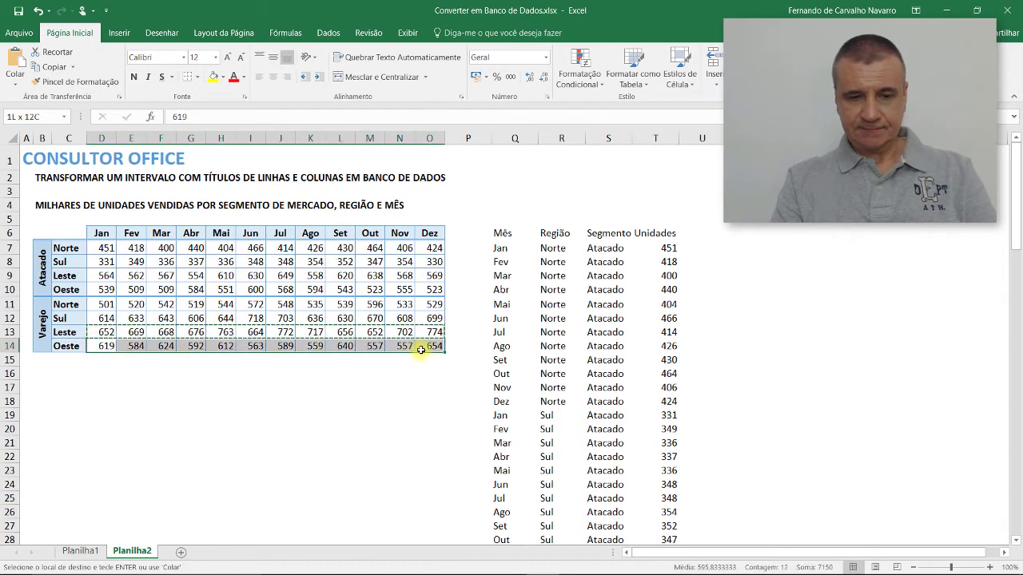
scroll(486, 418, "down", 9)
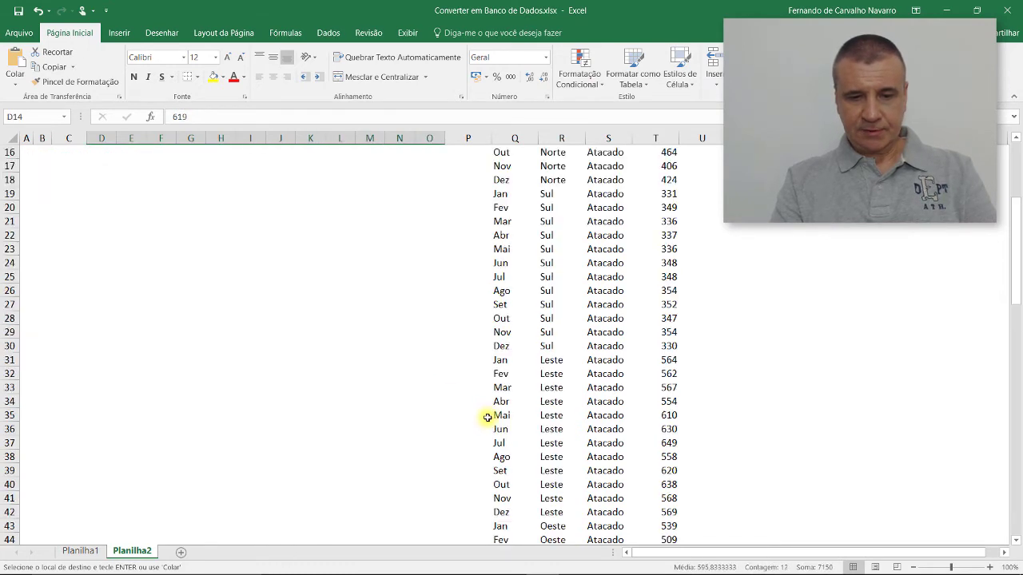
scroll(486, 418, "down", 1)
scroll(560, 439, "down", 5)
scroll(625, 457, "down", 5)
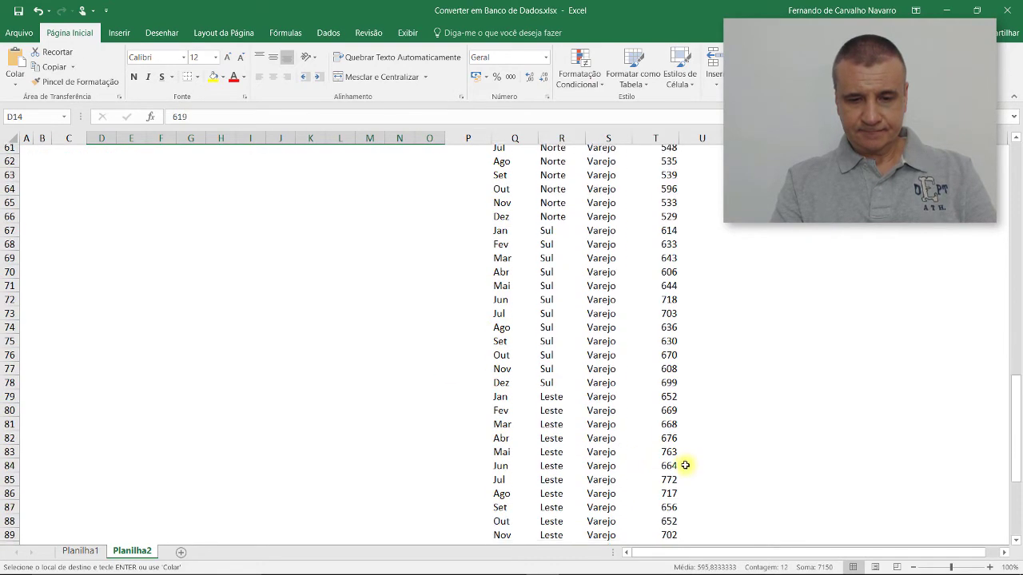
scroll(685, 466, "down", 5)
left_click(663, 358)
right_click(663, 360)
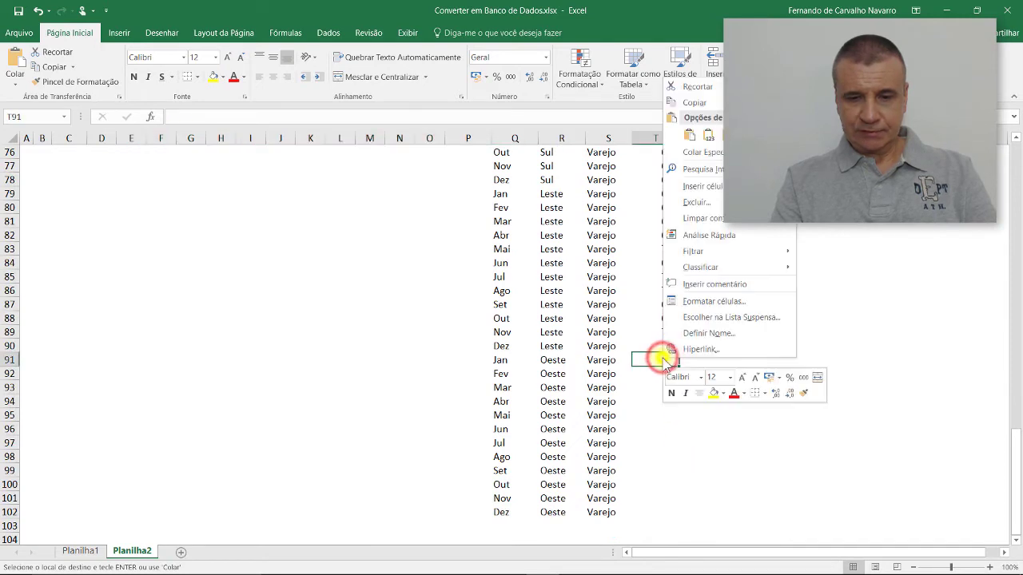
left_click(703, 152)
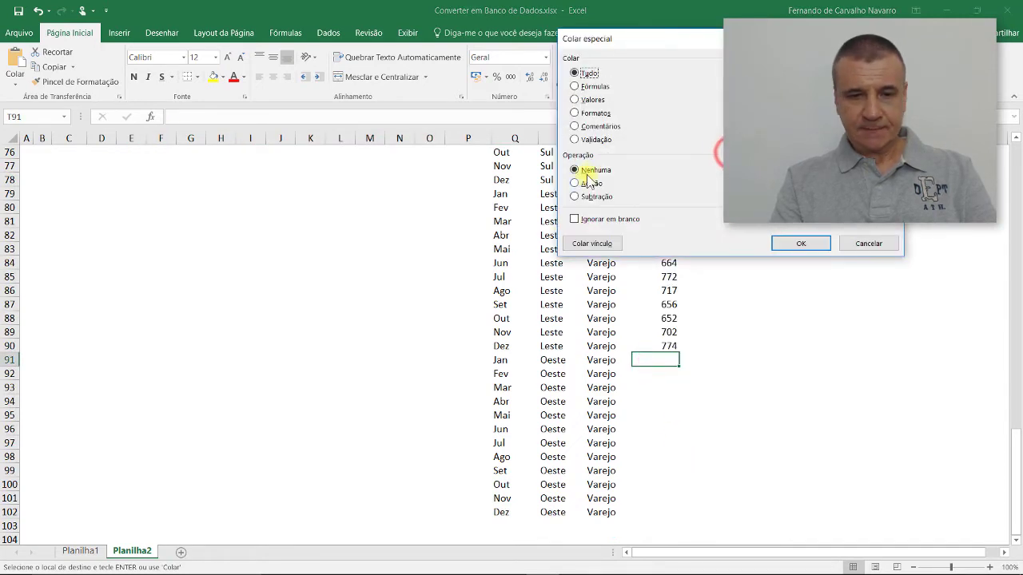
left_click(592, 100)
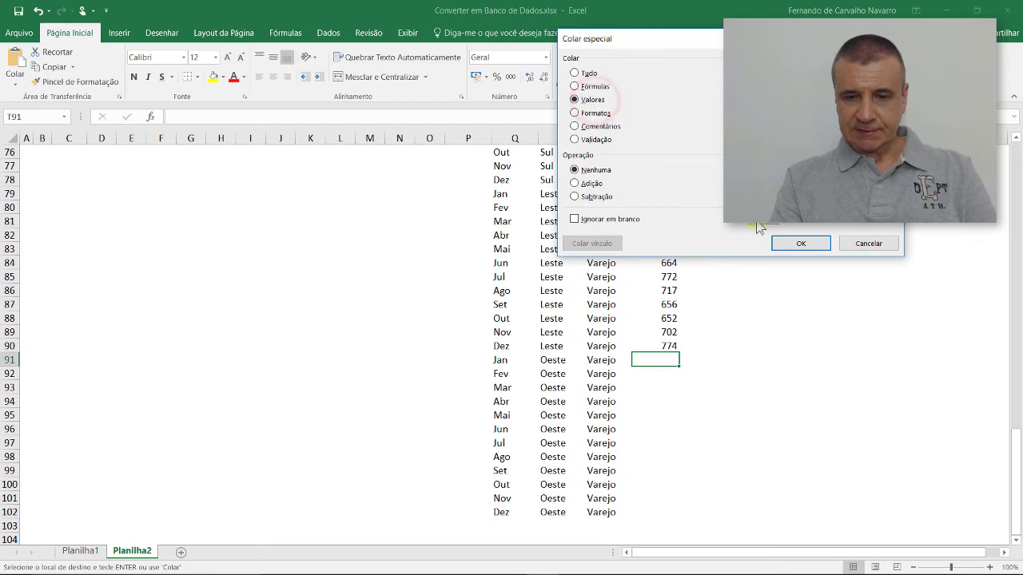
left_click(784, 243)
Return to the top of the list and select the Mês header cell Q6
scroll(721, 410, "up", 6)
scroll(720, 411, "up", 6)
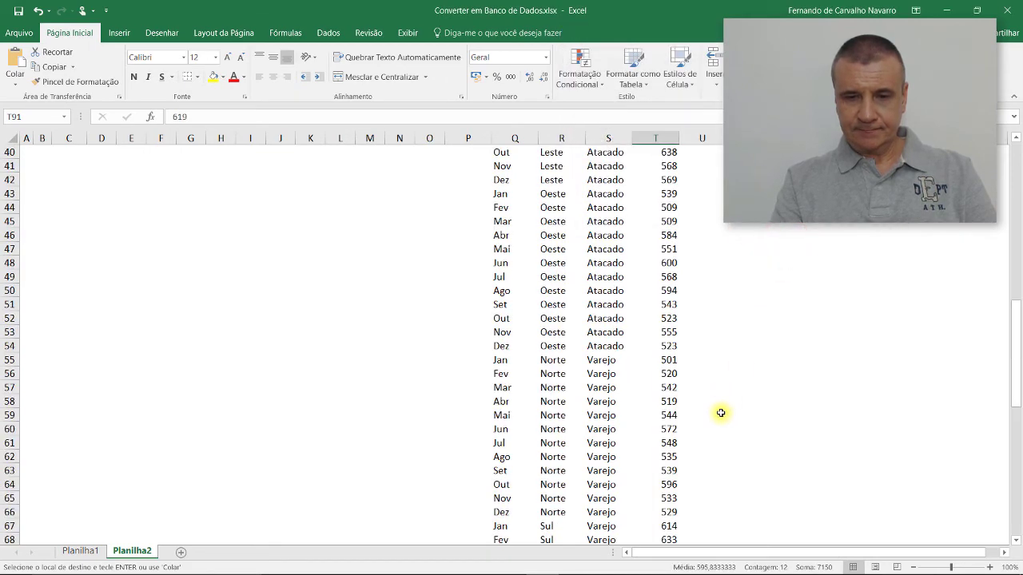
scroll(721, 412, "up", 5)
scroll(721, 413, "up", 8)
scroll(721, 413, "up", 1)
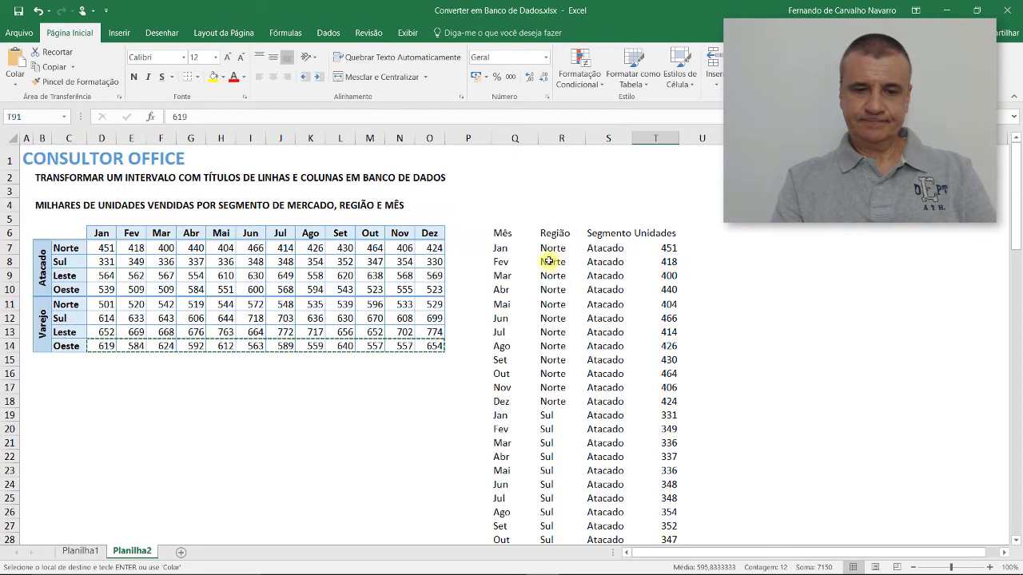
left_click(503, 232)
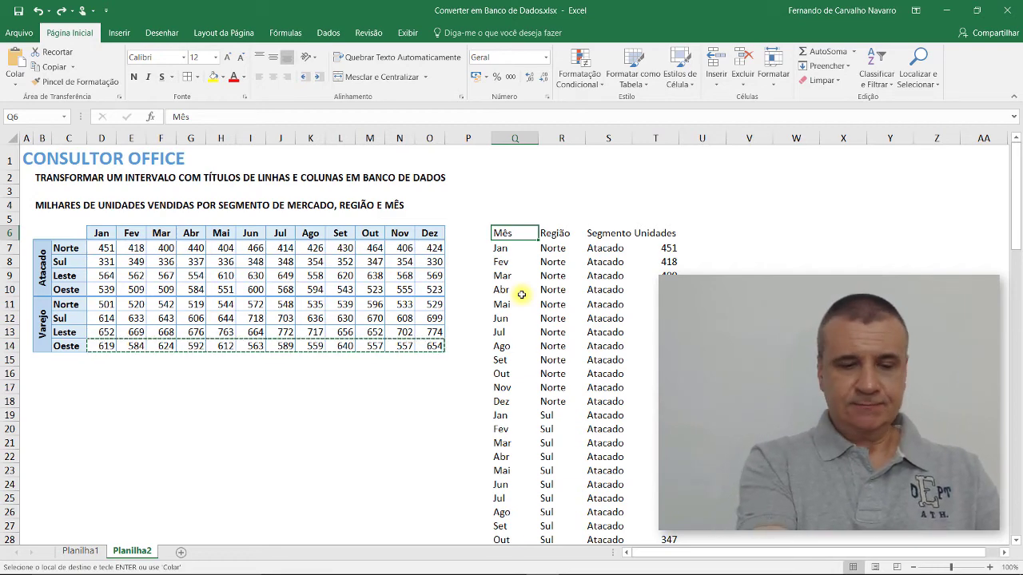
Select the whole Q6:T102 list with Ctrl+A
key("ctrl+a")
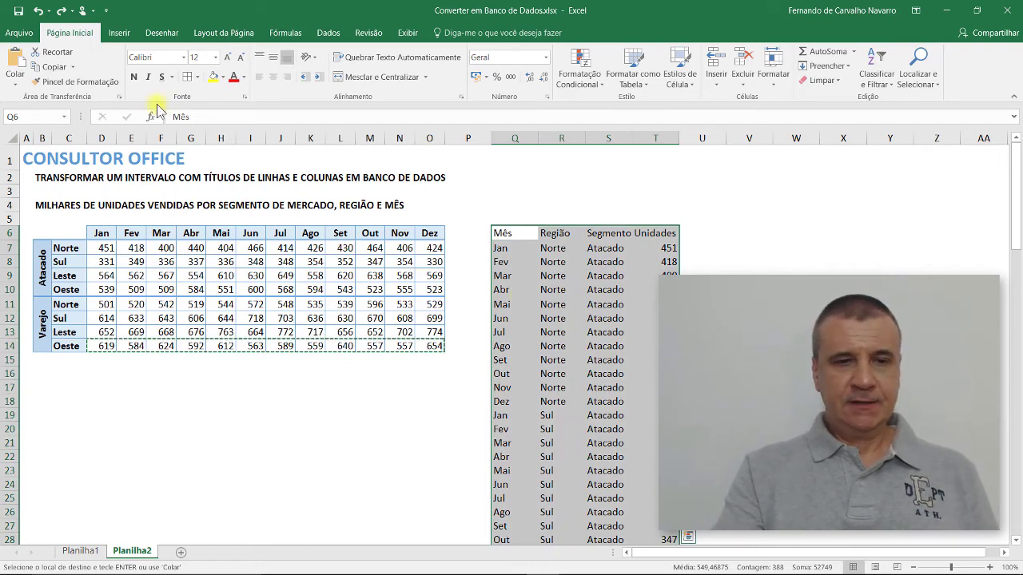
Apply all borders to the list and make the Mês–Unidades header row bold with grey fill
left_click(199, 76)
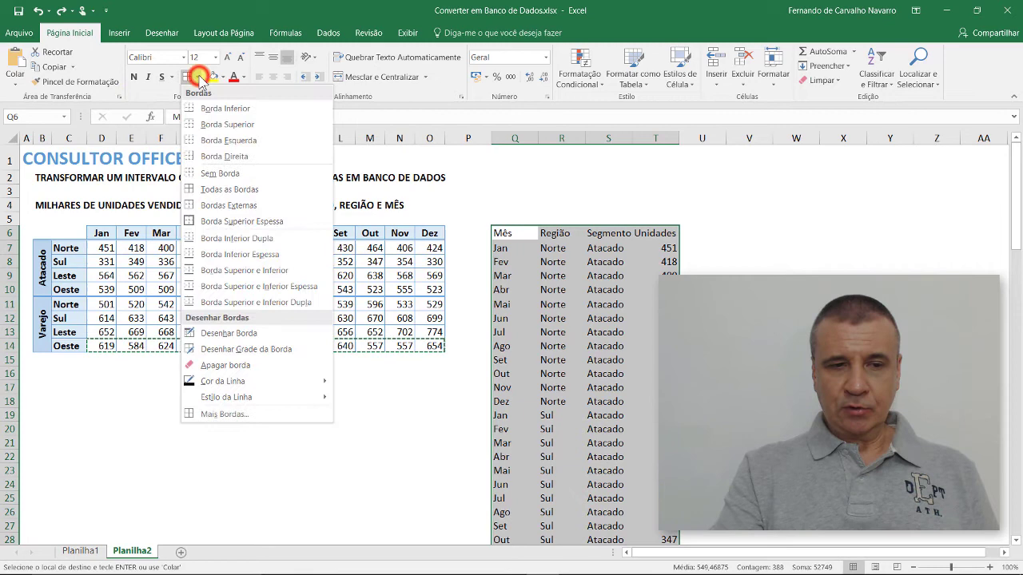
left_click(205, 192)
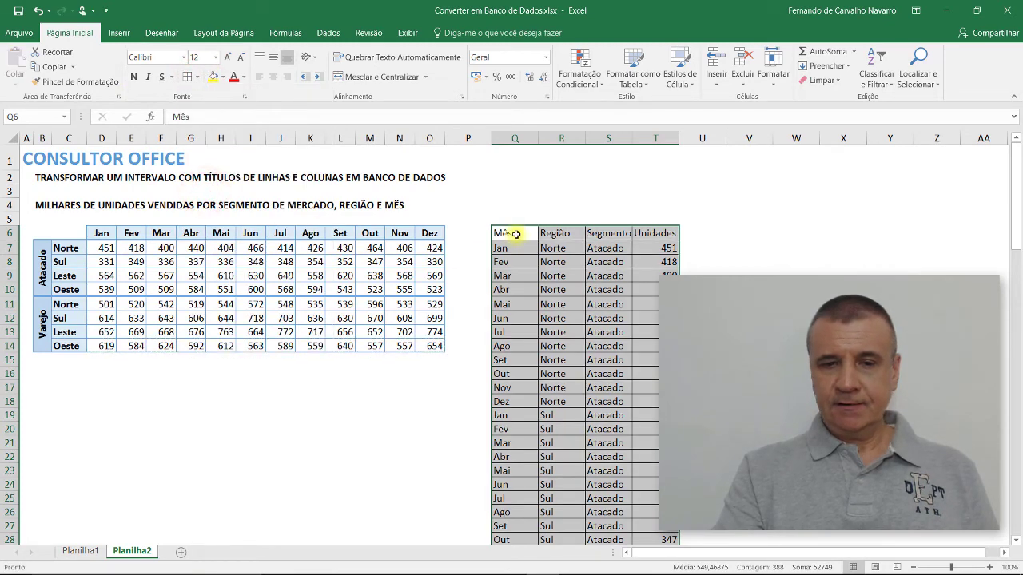
left_click_drag(511, 232, 658, 240)
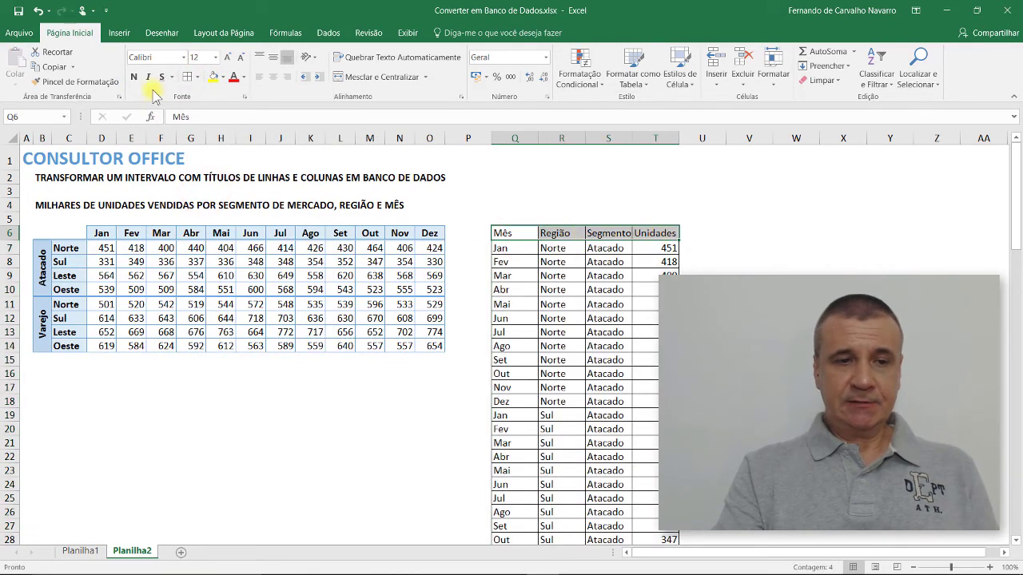
left_click(223, 77)
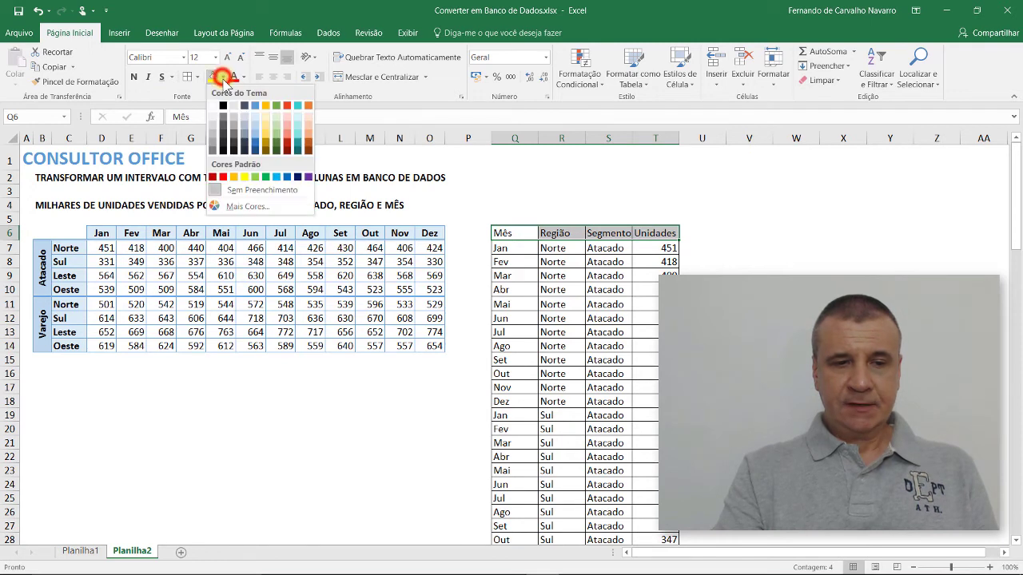
left_click(210, 119)
left_click(134, 76)
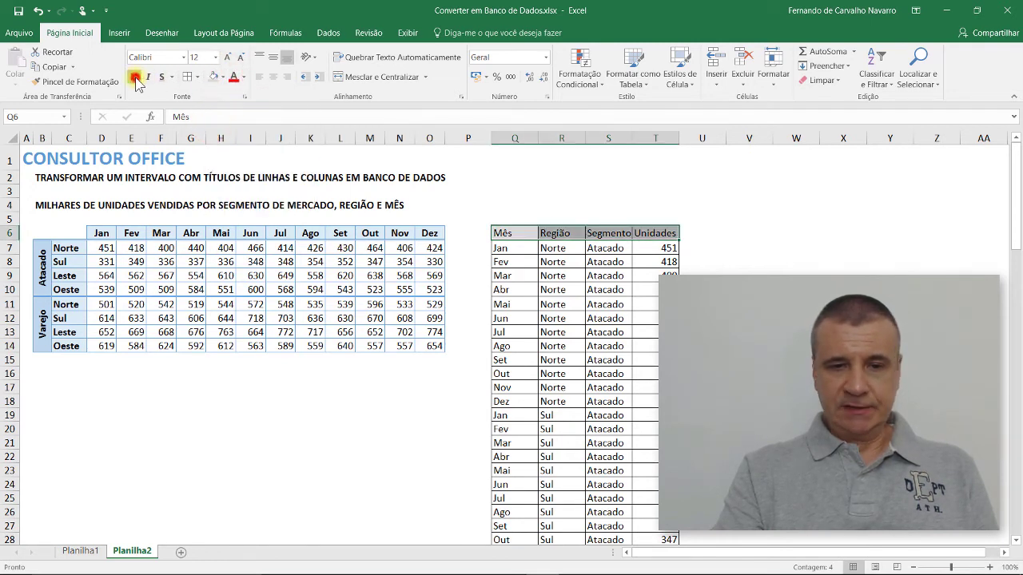
left_click(509, 250)
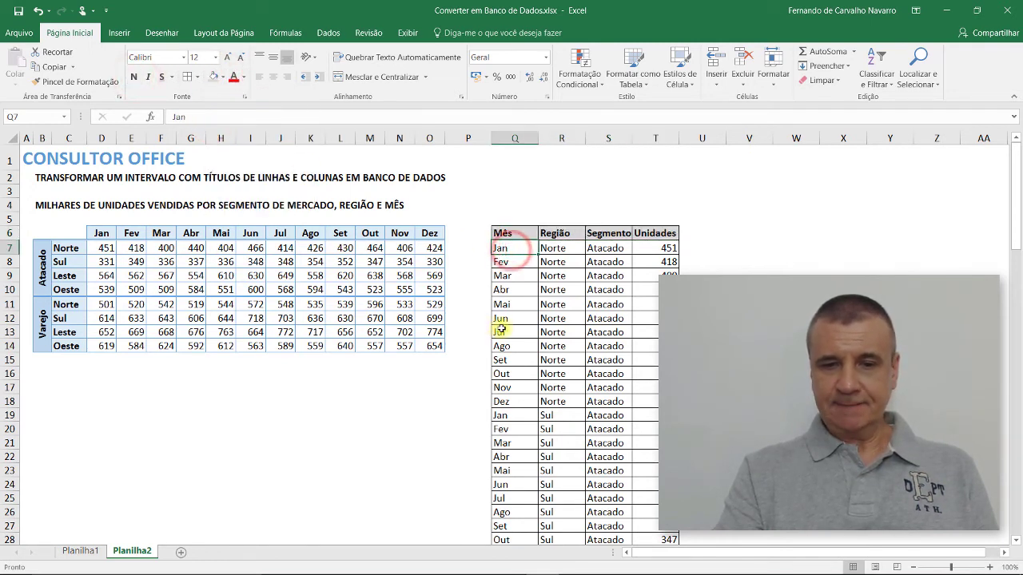
Turn on Filtro from the Dados tab and check the Região dropdown without changes
left_click(328, 33)
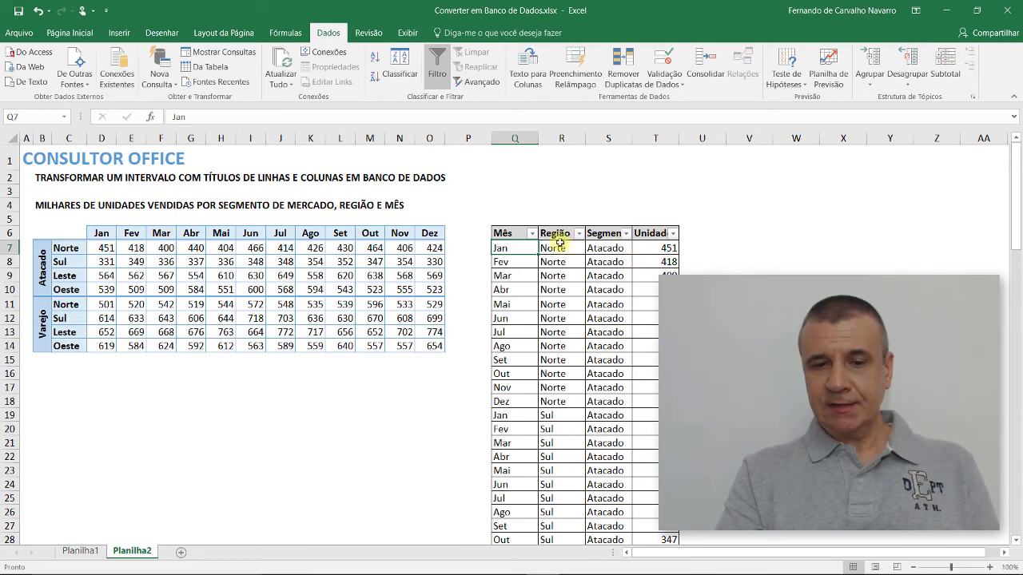
left_click(578, 234)
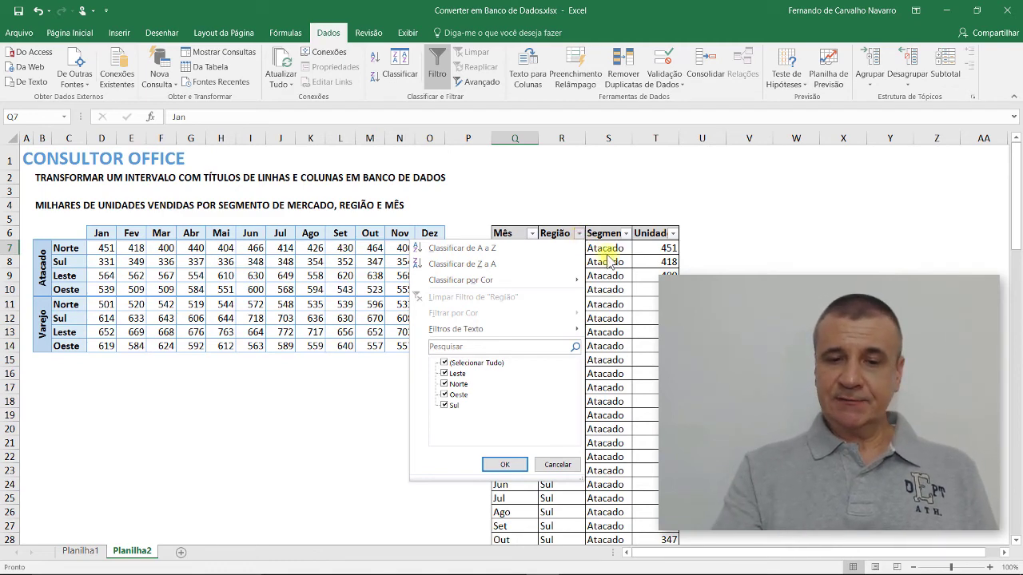
left_click(610, 259)
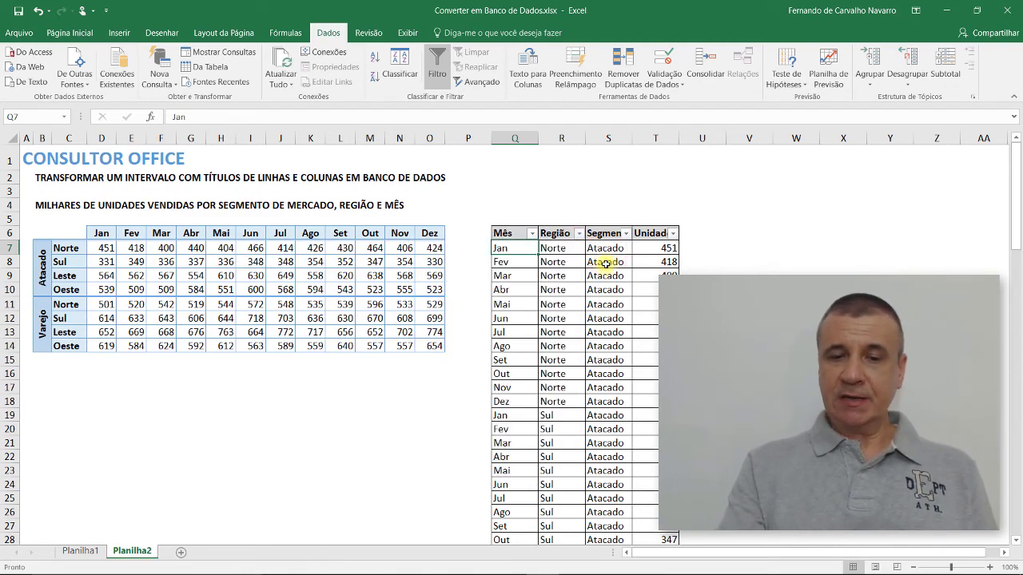